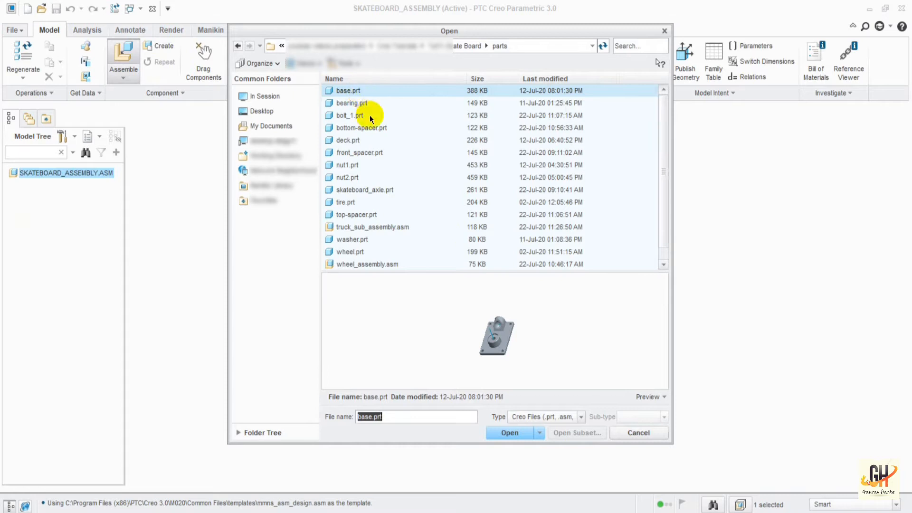
Bring deck.prt from the parts folder into the skateboard assembly
left_click(356, 115)
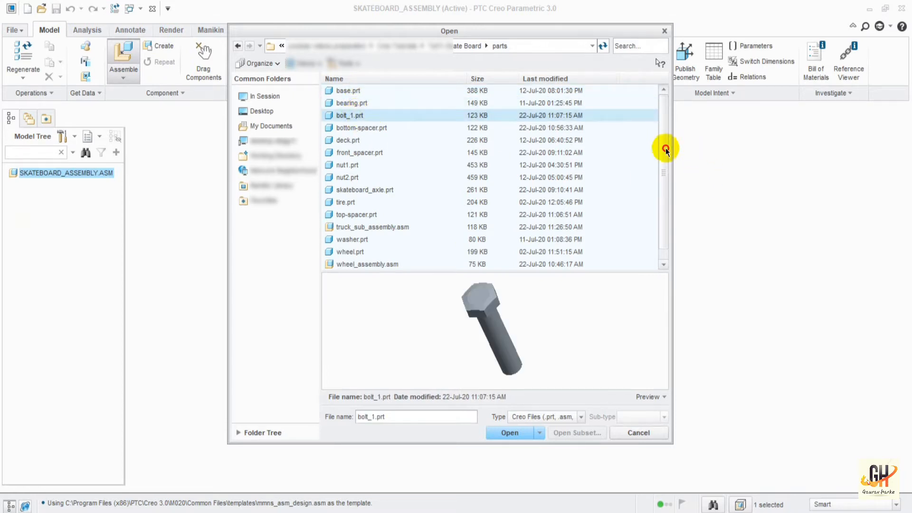
scroll(665, 151, "down", 1)
left_click_drag(672, 189, 714, 189)
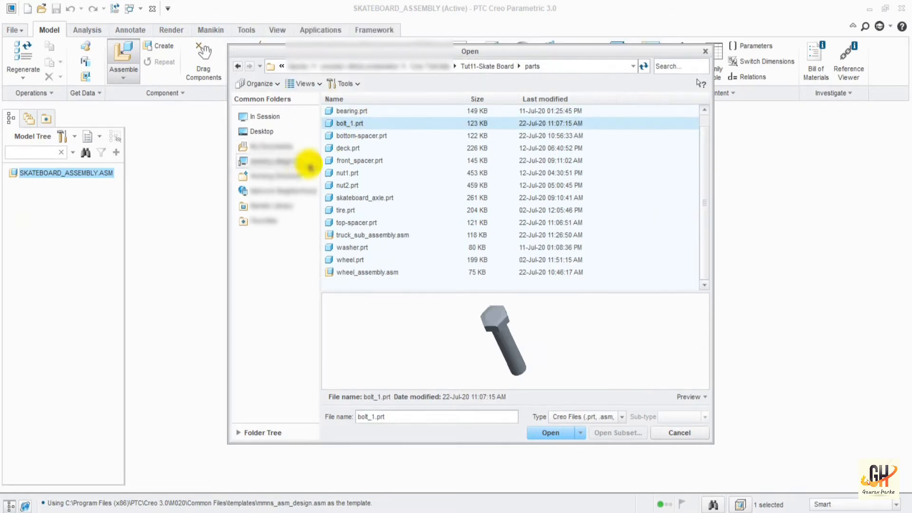
left_click(349, 149)
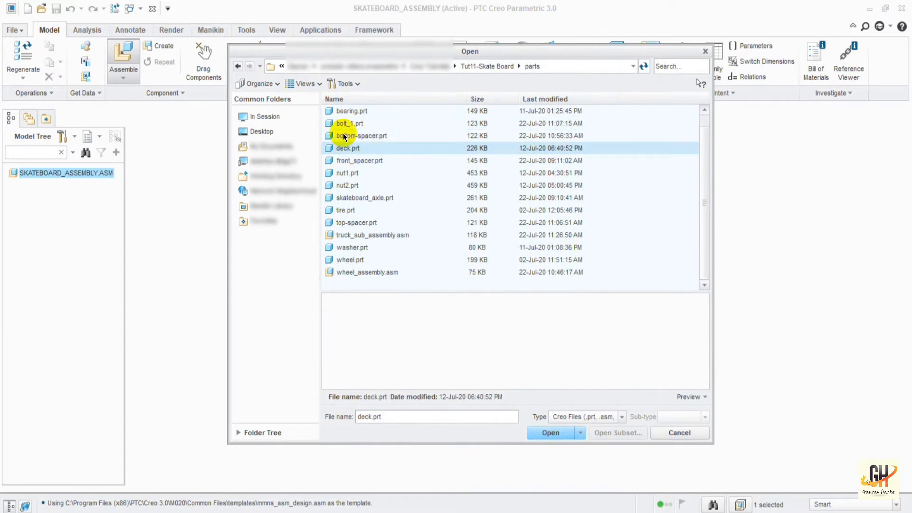
middle_click_drag(573, 358, 584, 347)
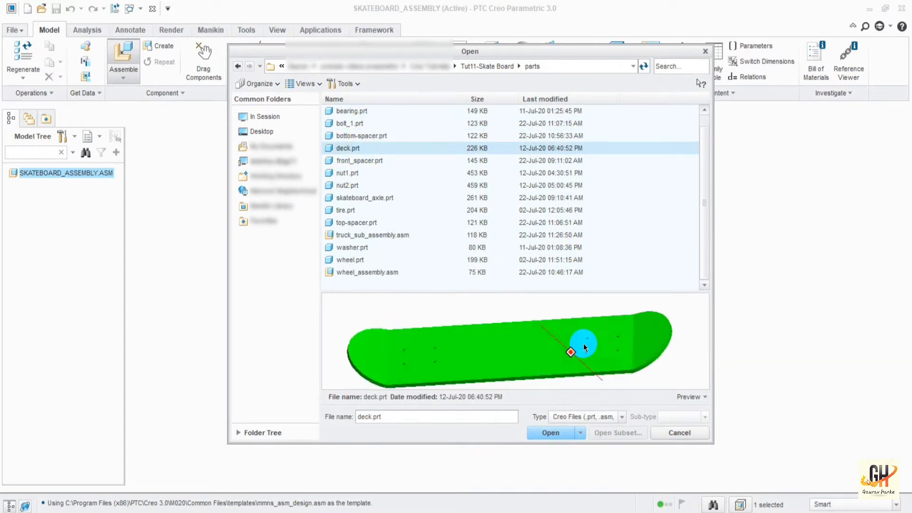
left_click(573, 429)
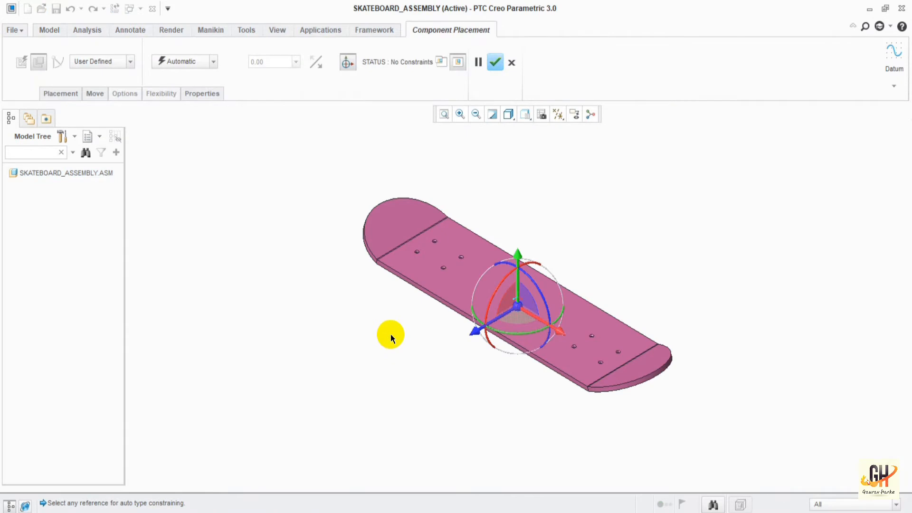
Fix the deck with the Default placement constraint and accept the placement
left_click(214, 66)
left_click(189, 185)
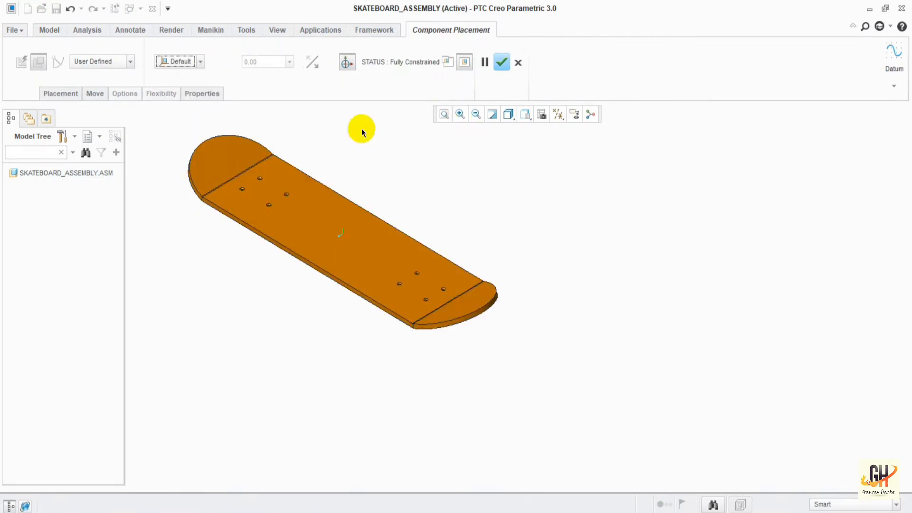
left_click(497, 67)
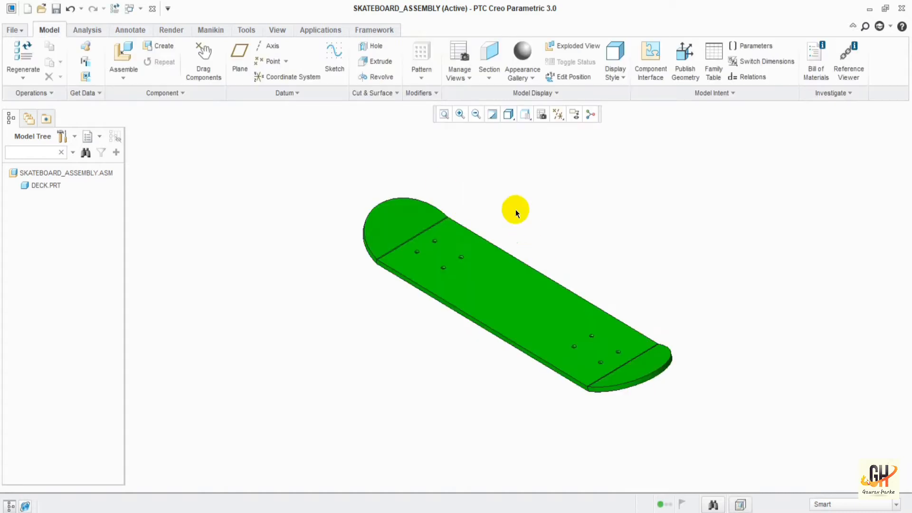
Add truck_sub_assembly.asm to the assembly as an unplaced component beside the deck
left_click(124, 53)
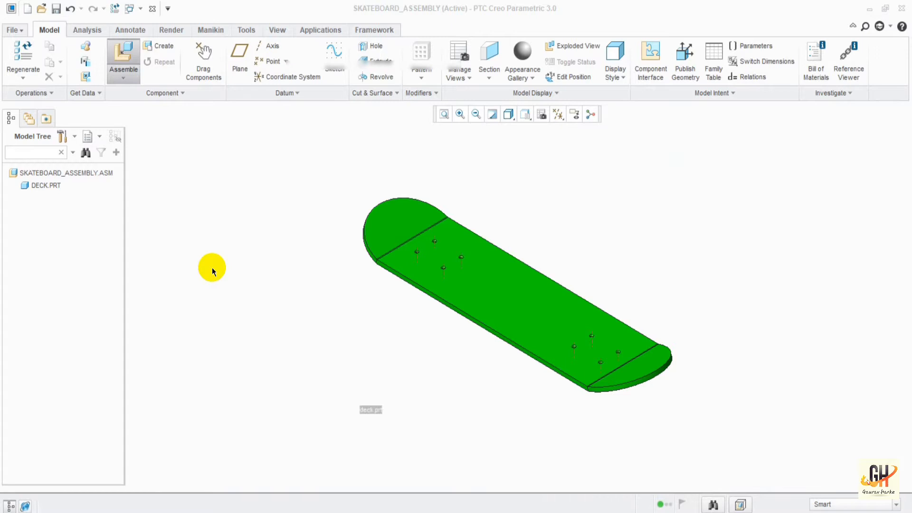
double_click(369, 247)
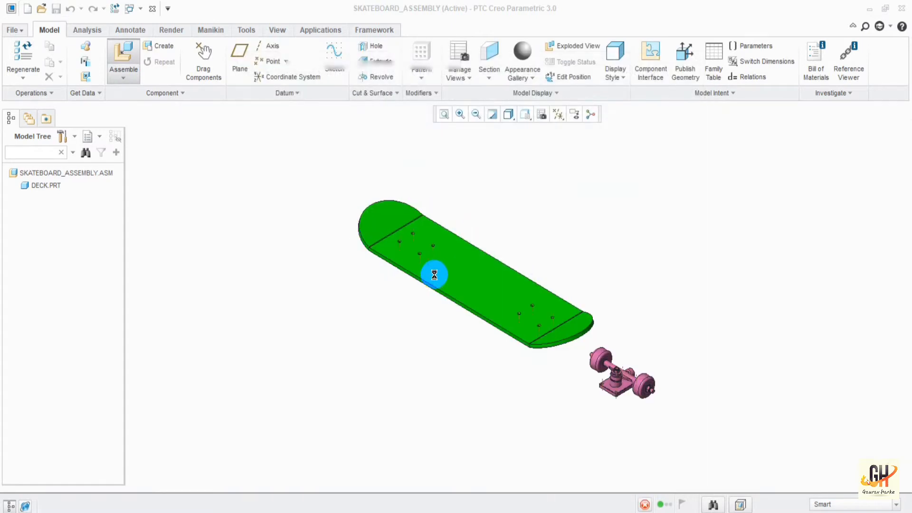
scroll(555, 306, "up", 3)
middle_click_drag(569, 391, 570, 395, "ctrl")
middle_click_drag(582, 351, 565, 241, "shift")
middle_click_drag(589, 285, 605, 375, "ctrl")
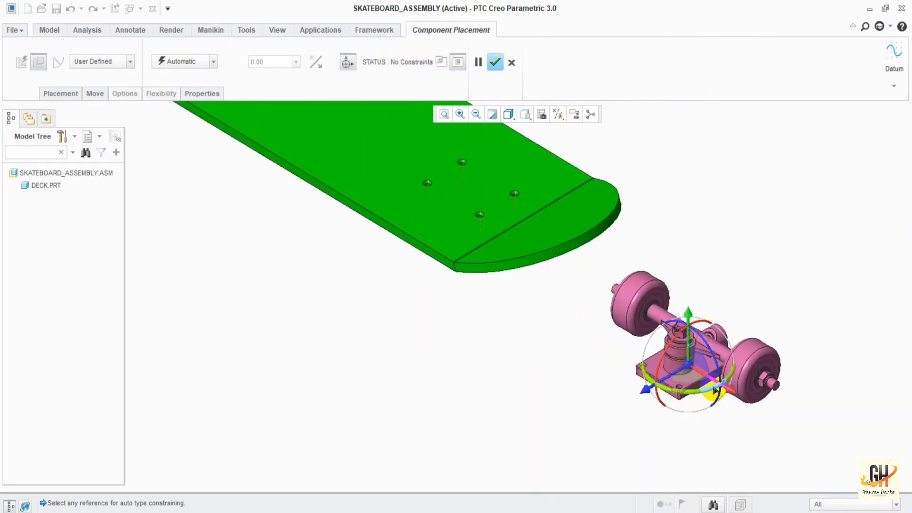
Flip and move the truck so its base plate faces the deck's underside below one set of four holes
left_click_drag(716, 391, 616, 423)
left_click_drag(696, 327, 539, 311)
middle_click_drag(539, 312, 588, 271)
left_click_drag(557, 291, 459, 380)
mouse_move(503, 381)
middle_mouse_down()
mouse_move(488, 309)
mouse_move(500, 449)
middle_mouse_up()
middle_click_drag(530, 205, 745, 380)
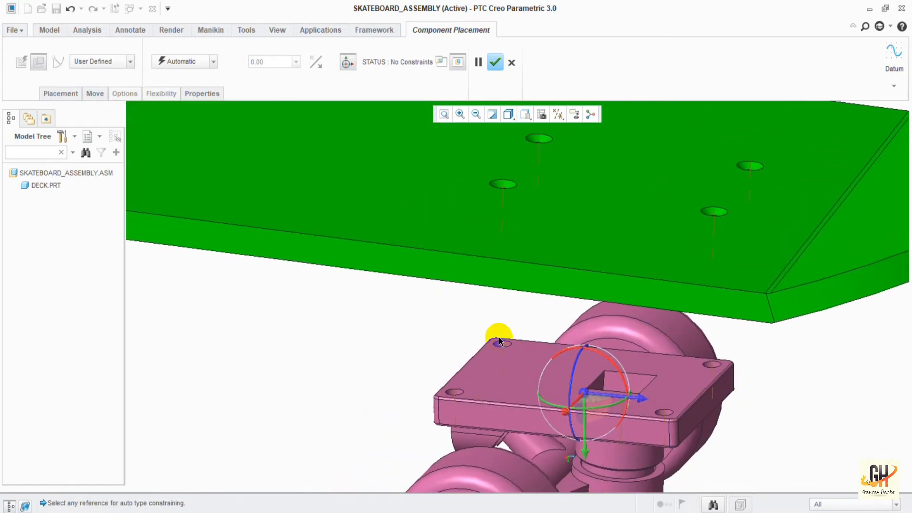
Align two diagonally opposite hole axes of the truck's base plate with the matching deck holes, using Coincident and Oriented constraints
left_click(450, 361)
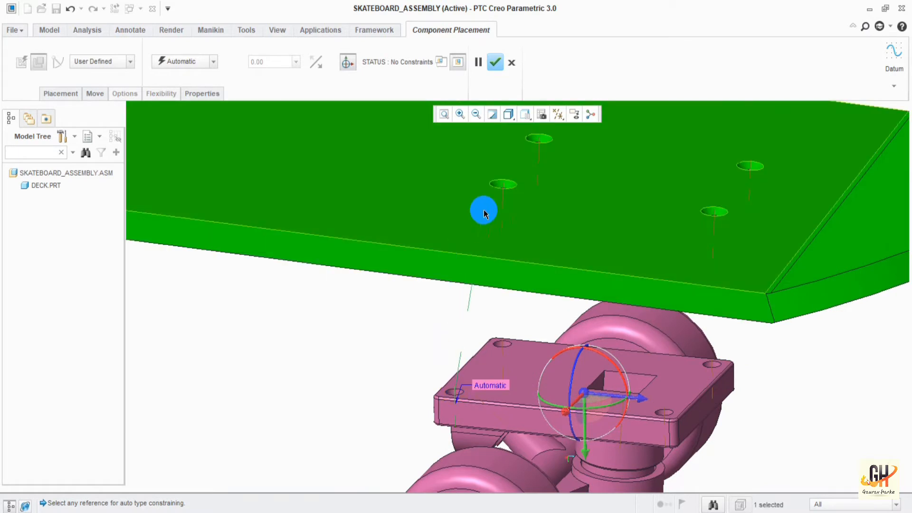
middle_click_drag(726, 377, 701, 362)
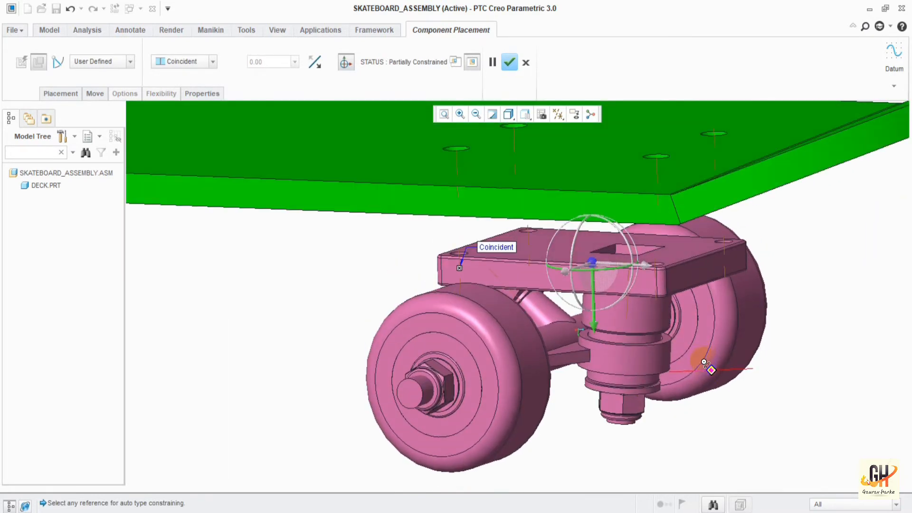
left_click(725, 243)
middle_click_drag(759, 220, 739, 292, "shift")
left_click(694, 215)
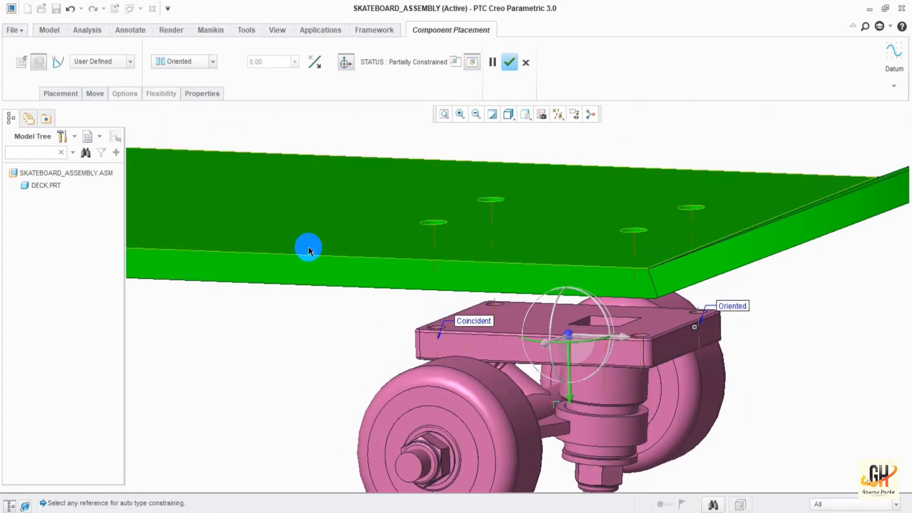
Make the base plate's outer face coincident with the deck's underside and accept the truck placement
left_click(507, 317)
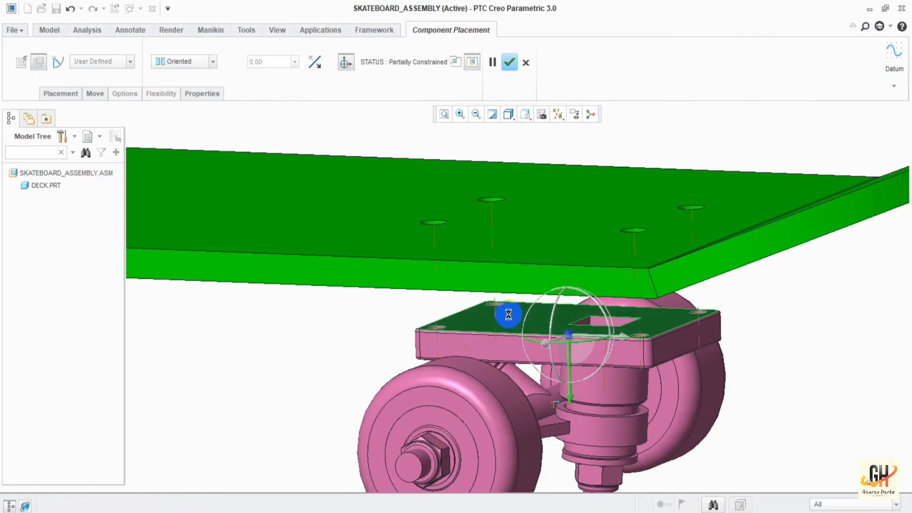
middle_click_drag(337, 305, 386, 203)
left_click(386, 204)
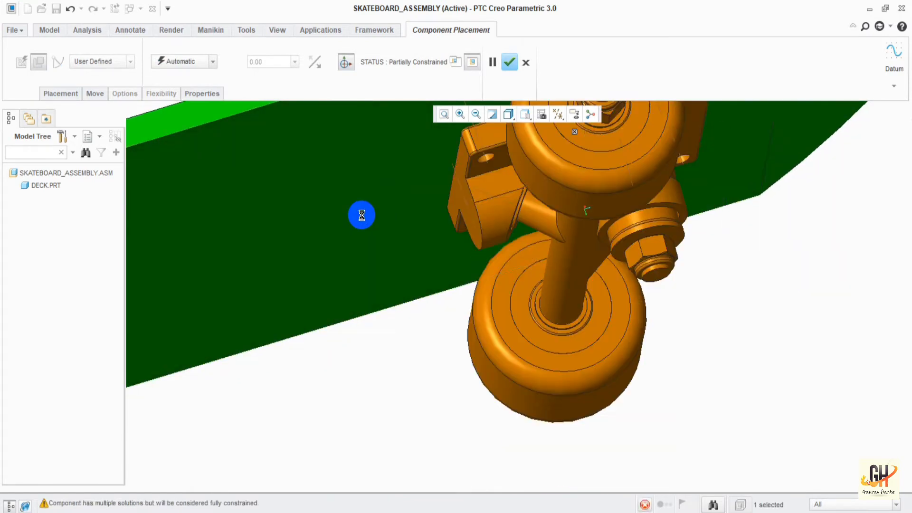
middle_click_drag(421, 331, 423, 295)
left_click(510, 67)
middle_click_drag(391, 256, 473, 242)
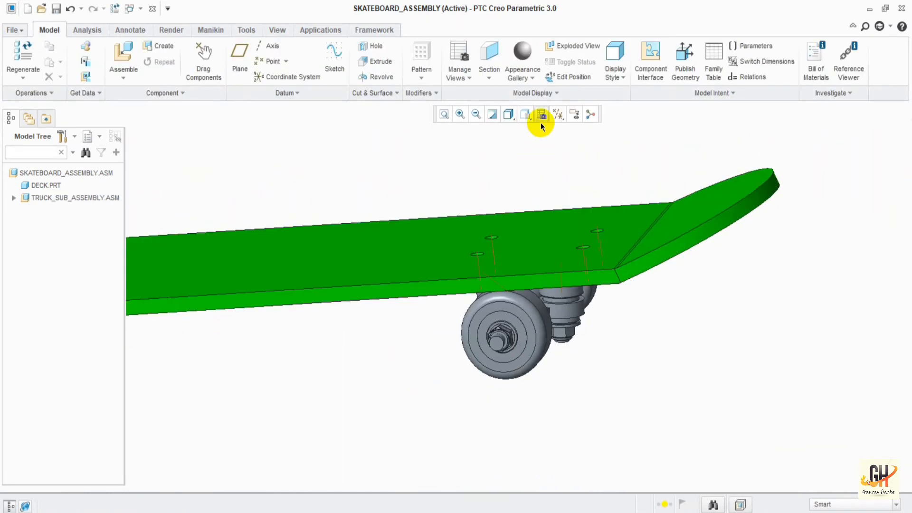
Examine how the truck sits under the deck from a saved end view and close up around the deck holes
left_click(525, 120)
left_click(538, 184)
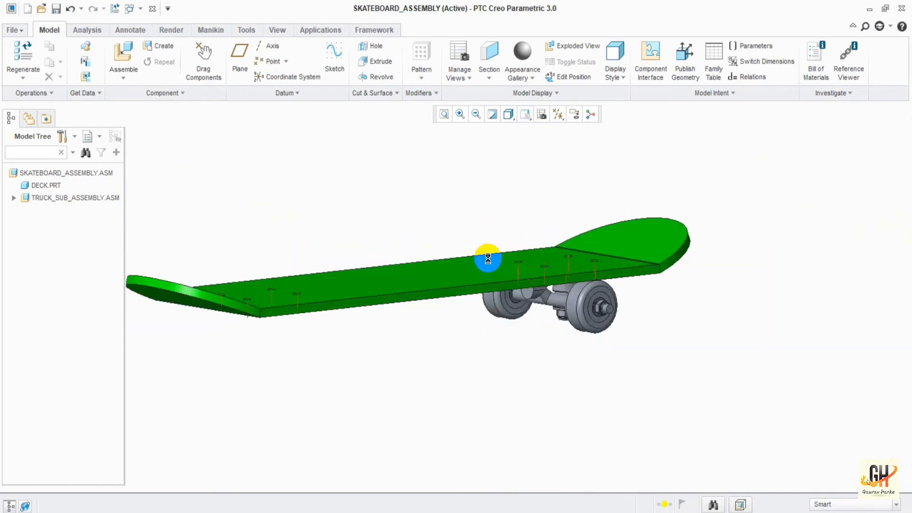
left_click(525, 115)
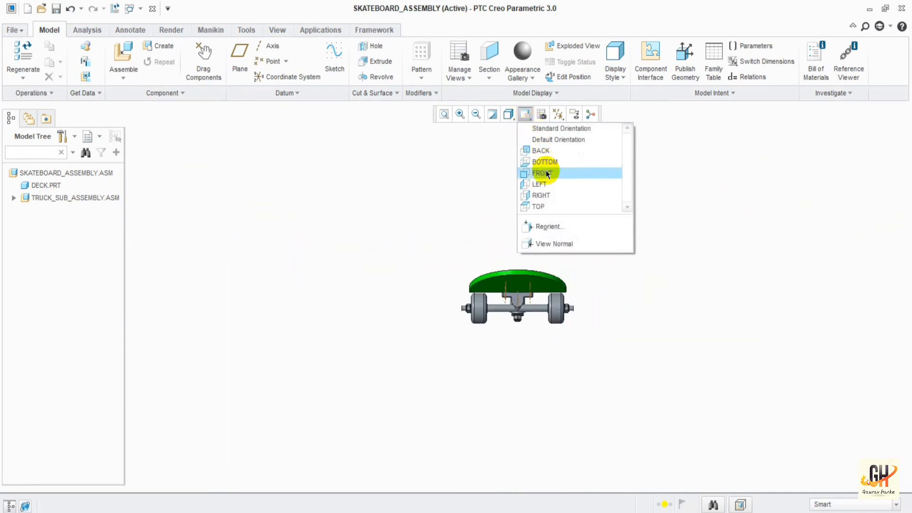
left_click(551, 186)
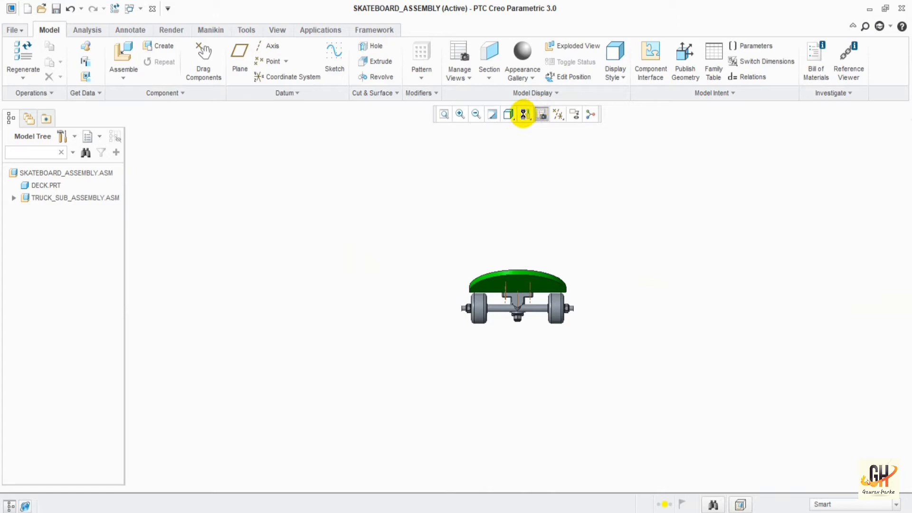
left_click(883, 339)
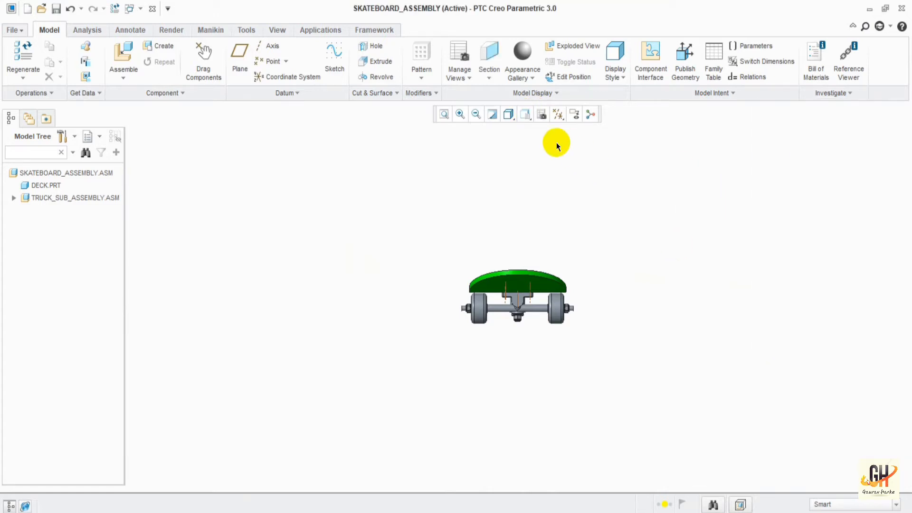
left_click(541, 153)
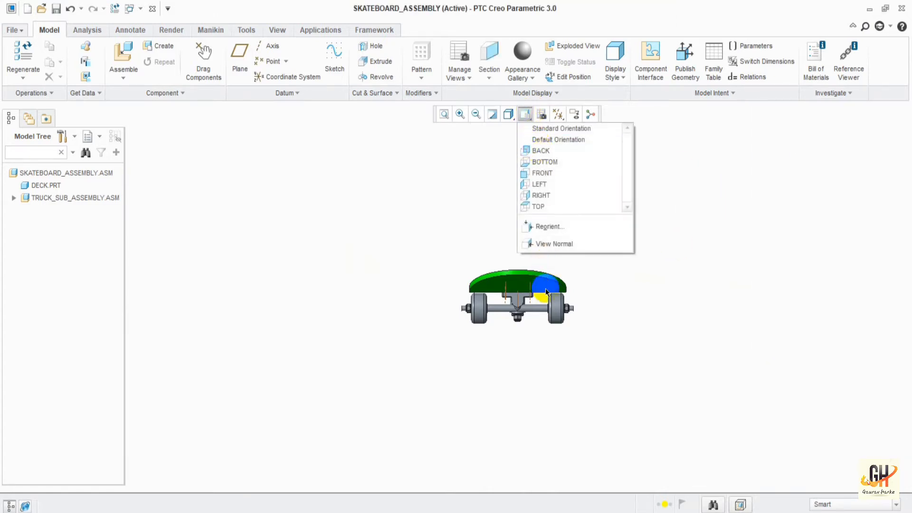
middle_click_drag(537, 236, 556, 394, "ctrl")
middle_click_drag(574, 354, 694, 58, "shift")
middle_click_drag(588, 319, 618, 247, "ctrl")
middle_click_drag(637, 313, 560, 159, "shift")
mouse_move(673, 248)
middle_mouse_down()
mouse_move(535, 313)
mouse_move(567, 295)
mouse_move(560, 256)
middle_mouse_up()
Display the model shaded with edges and return it to its default orientation
left_click(509, 114)
left_click(530, 143)
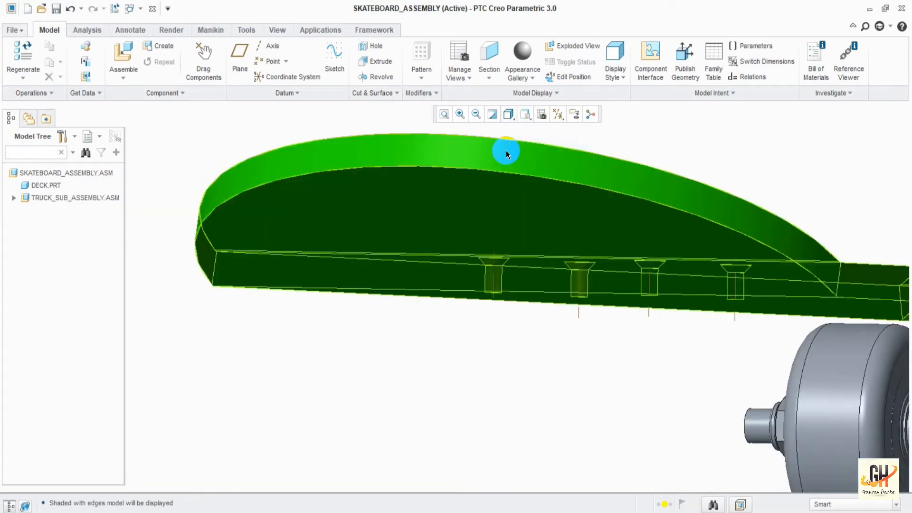
key("ctrl+d")
middle_click_drag(577, 236, 643, 272, "ctrl")
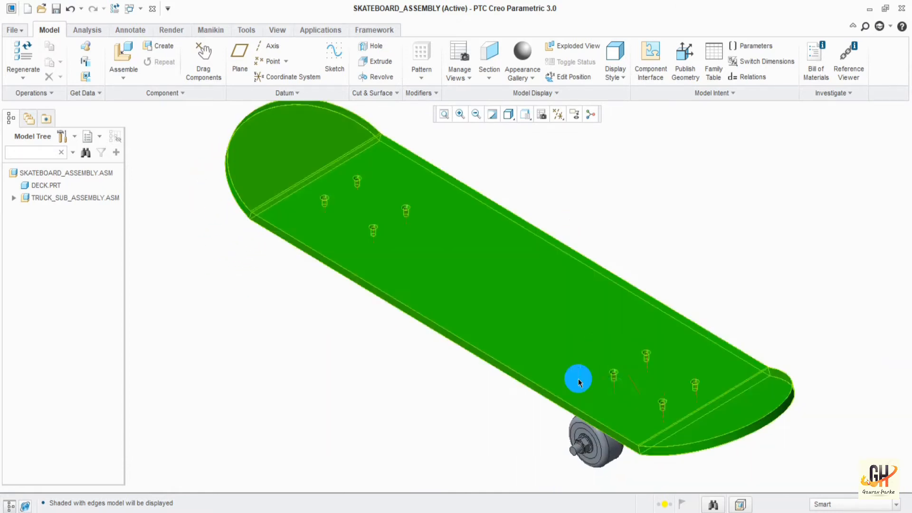
Repeat the truck sub-assembly at the deck's other set of holes, varying both axis references and the surface reference
left_click(95, 198)
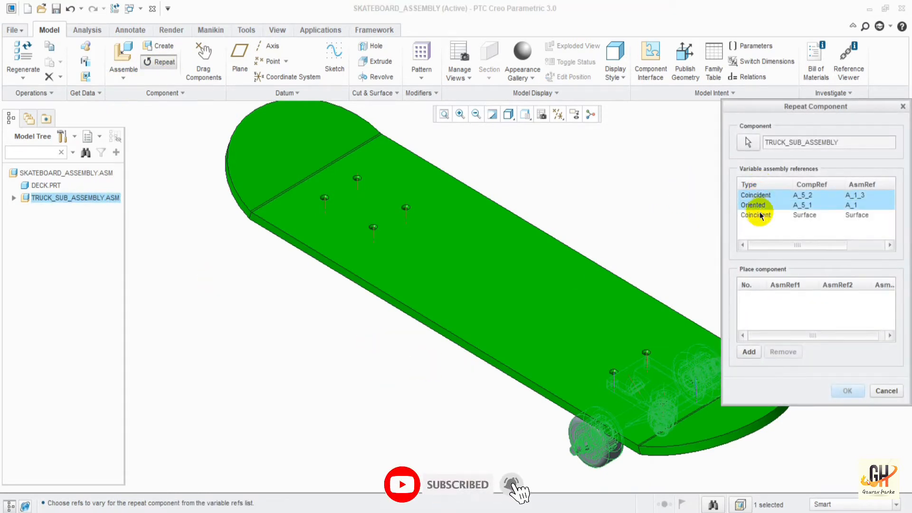
left_click(748, 352)
middle_click_drag(393, 372, 415, 352)
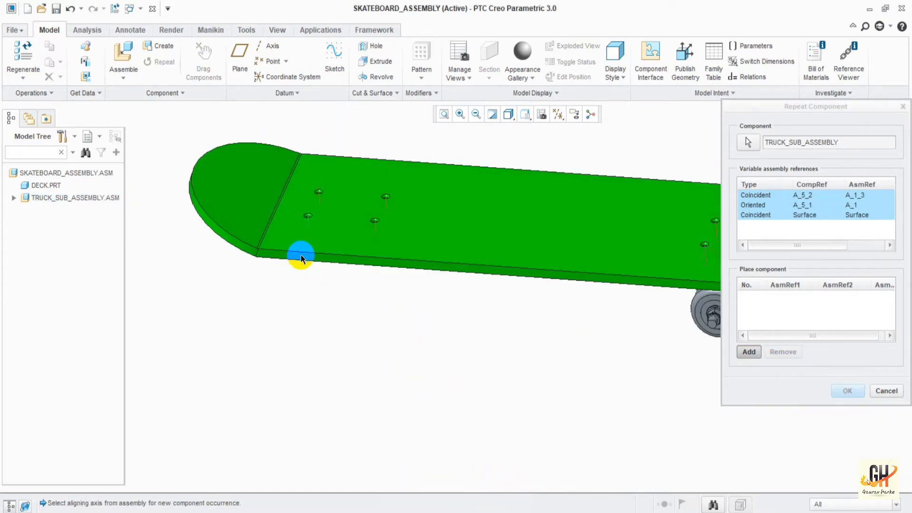
left_click(385, 213)
middle_click_drag(350, 261, 435, 267)
left_click(454, 169)
mouse_move(397, 289)
middle_mouse_down()
mouse_move(495, 283)
mouse_move(485, 305)
mouse_move(525, 209)
mouse_move(482, 280)
mouse_move(445, 308)
mouse_move(682, 378)
middle_mouse_up()
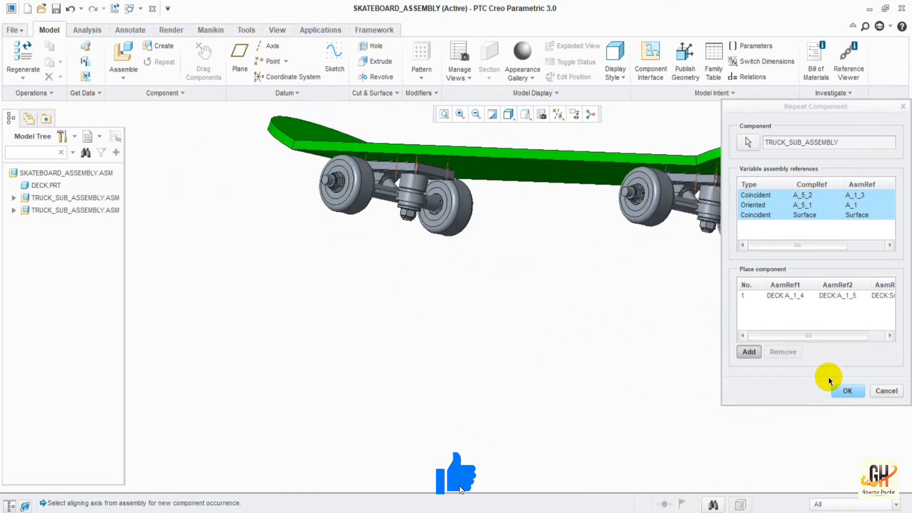
left_click(840, 390)
Add bolt_2.prt to the assembly as an unplaced component
mouse_move(497, 300)
middle_mouse_down()
mouse_move(507, 244)
mouse_move(513, 322)
mouse_move(489, 323)
middle_mouse_up()
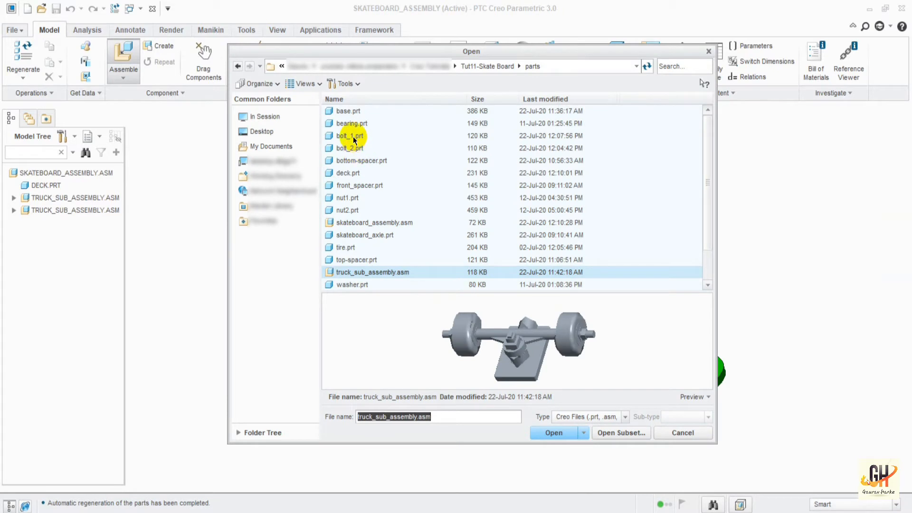
left_click(352, 142)
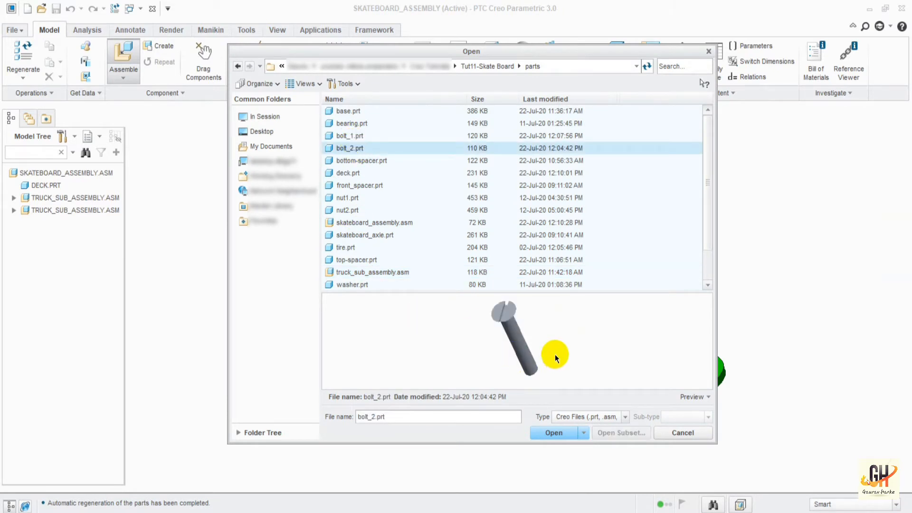
left_click(551, 432)
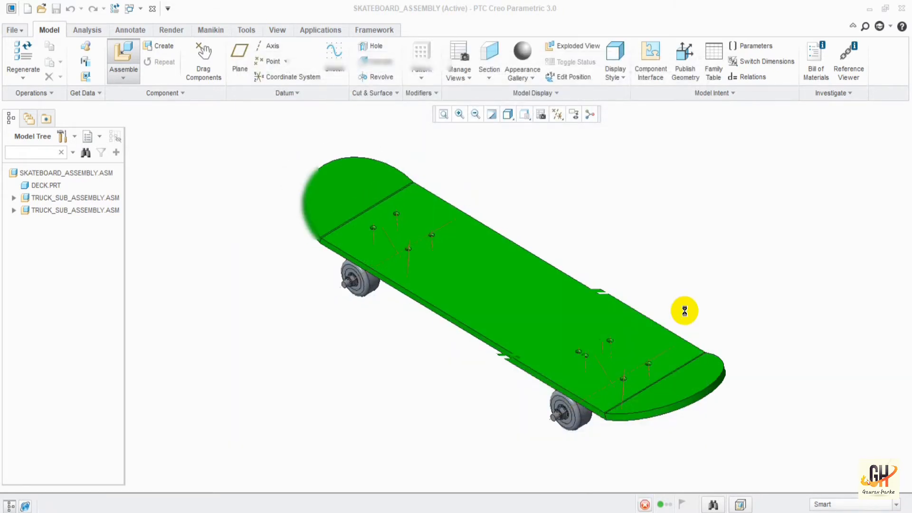
middle_click_drag(711, 349, 680, 274, "shift")
Move the slotted bolt over the deck so it stands upright above one of the countersunk holes
left_click_drag(700, 437, 548, 365)
left_click_drag(469, 357, 586, 286)
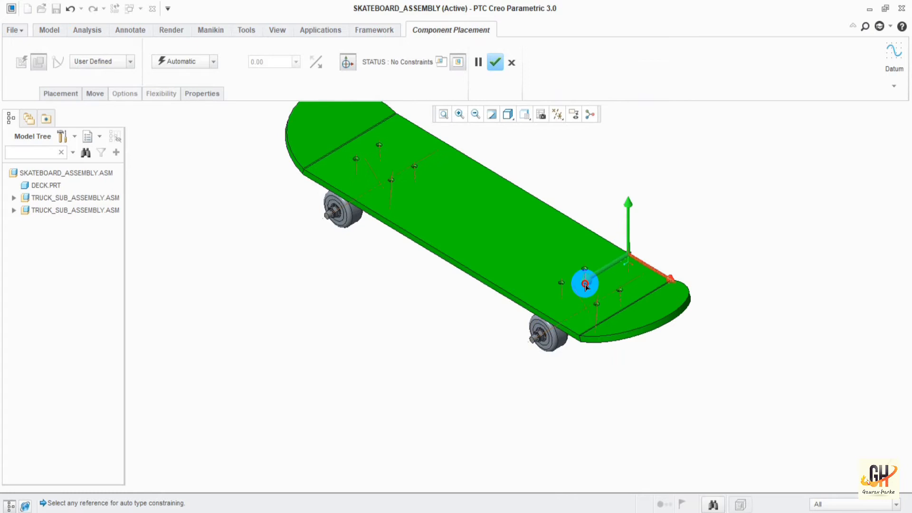
left_click_drag(585, 232, 580, 204)
middle_click_drag(584, 309, 598, 485, "ctrl")
middle_click_drag(606, 186, 597, 452, "shift")
middle_click_drag(617, 313, 617, 407, "ctrl")
left_click_drag(576, 236, 571, 137)
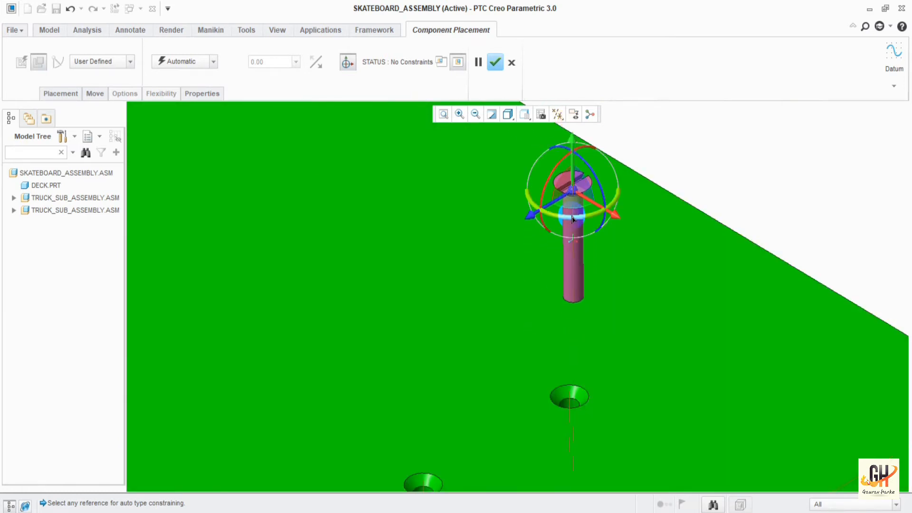
Constrain the bolt's shank coincident with the countersunk deck hole below it
left_click(567, 277)
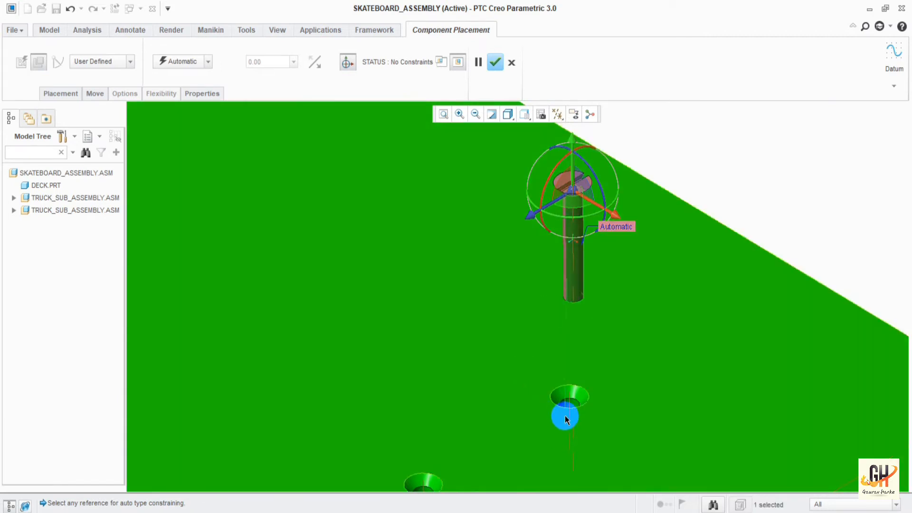
left_click(572, 402)
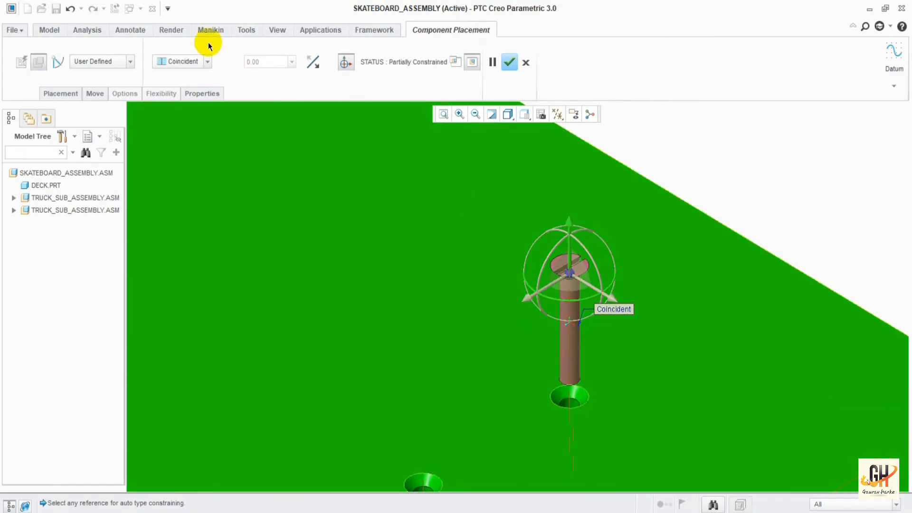
left_click(212, 63)
left_click(206, 63)
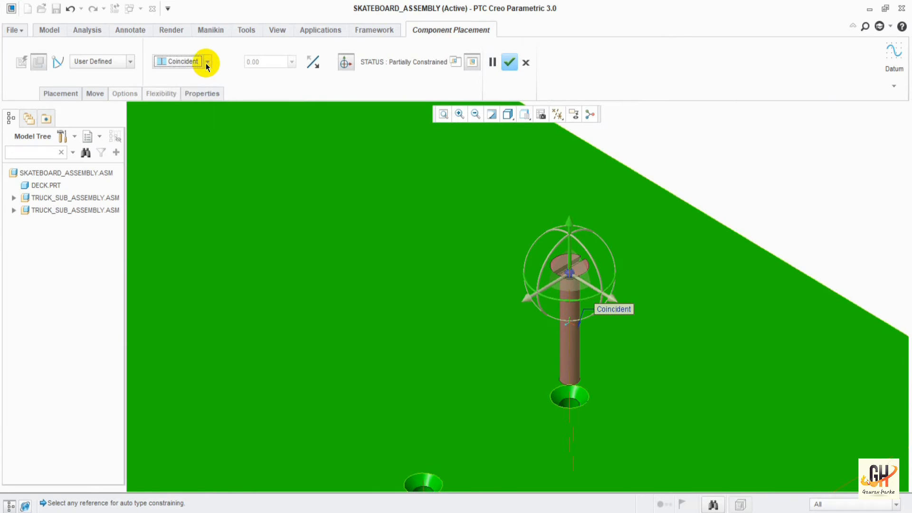
Constrain the flat top of the bolt head coincident with the deck's top surface and accept the bolt's placement
middle_click_drag(608, 369, 579, 212)
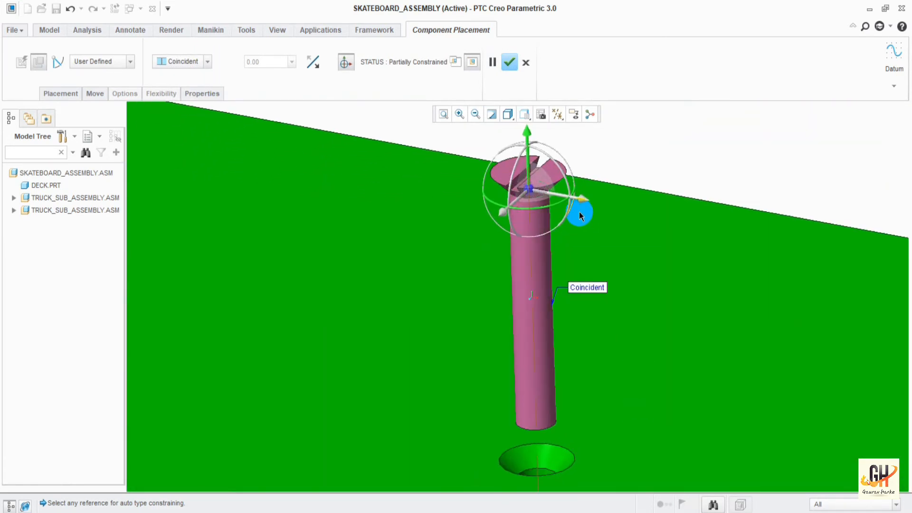
left_click(554, 173)
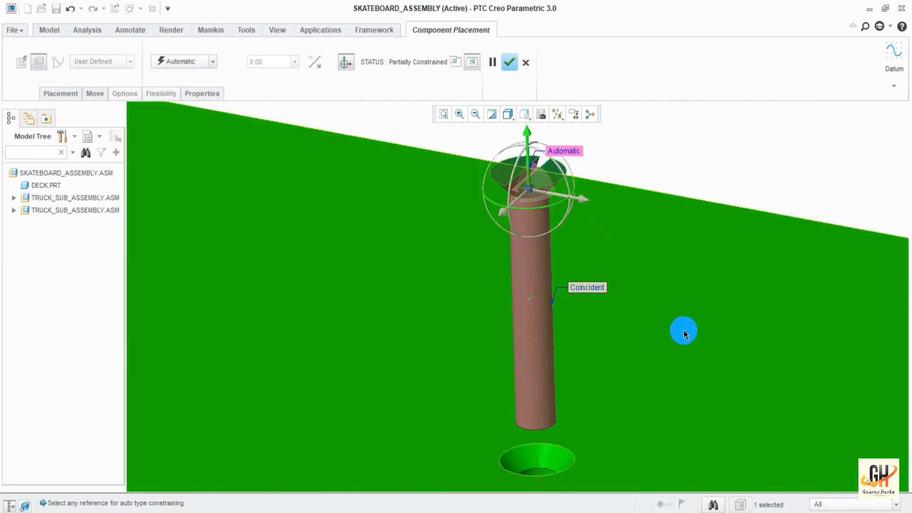
left_click(646, 256)
left_click(471, 161)
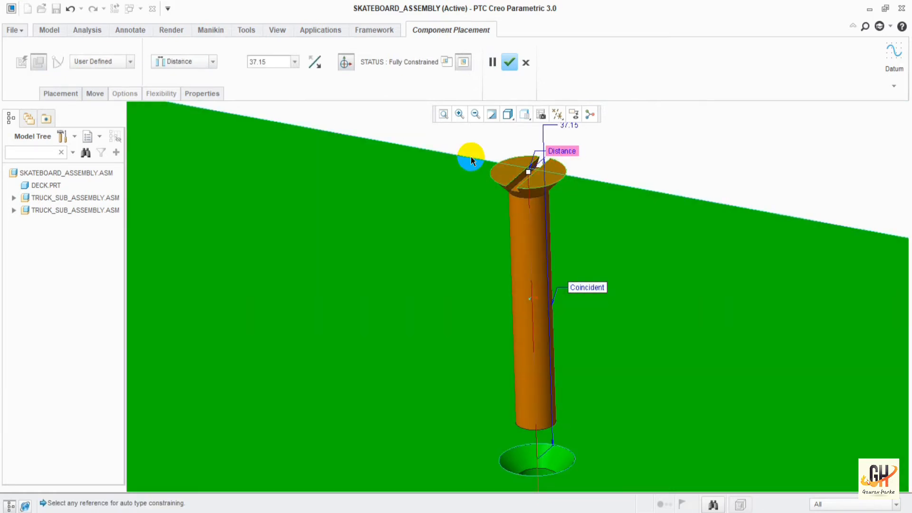
left_click(217, 60)
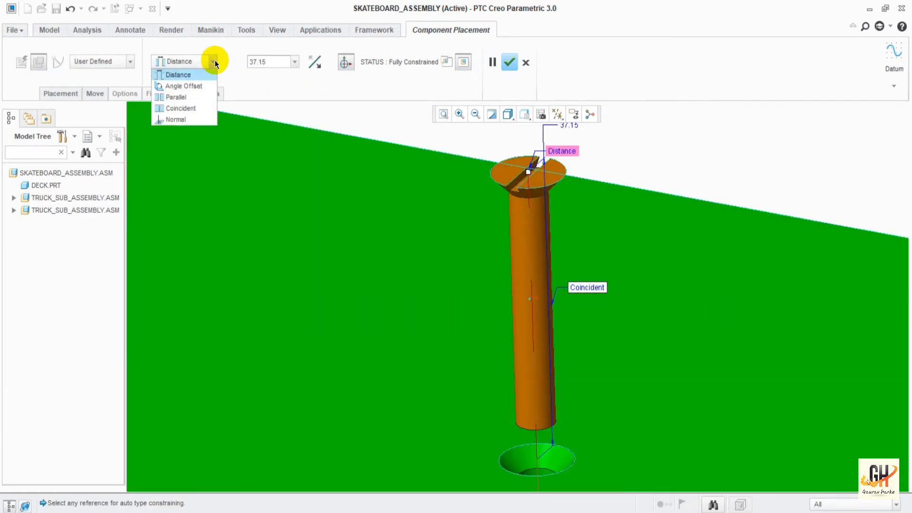
left_click(199, 110)
middle_click_drag(644, 313, 540, 159)
scroll(759, 440, "down", 2)
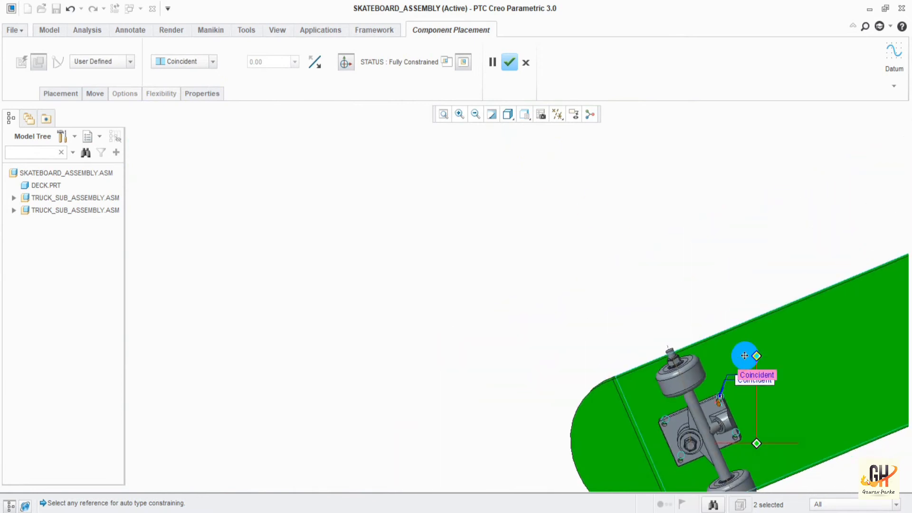
scroll(757, 446, "up", 5)
middle_click_drag(746, 511, 722, 450, "ctrl")
middle_click_drag(747, 360, 590, 407, "shift")
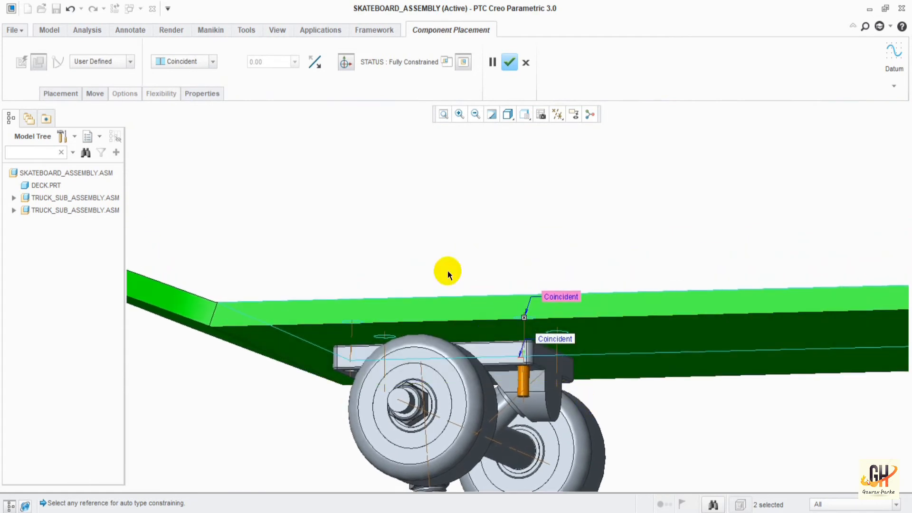
left_click(511, 62)
Repeat bolt_2 in the other three countersunk holes at the same end of the deck, varying both coincident surface references
middle_click_drag(461, 266, 576, 317)
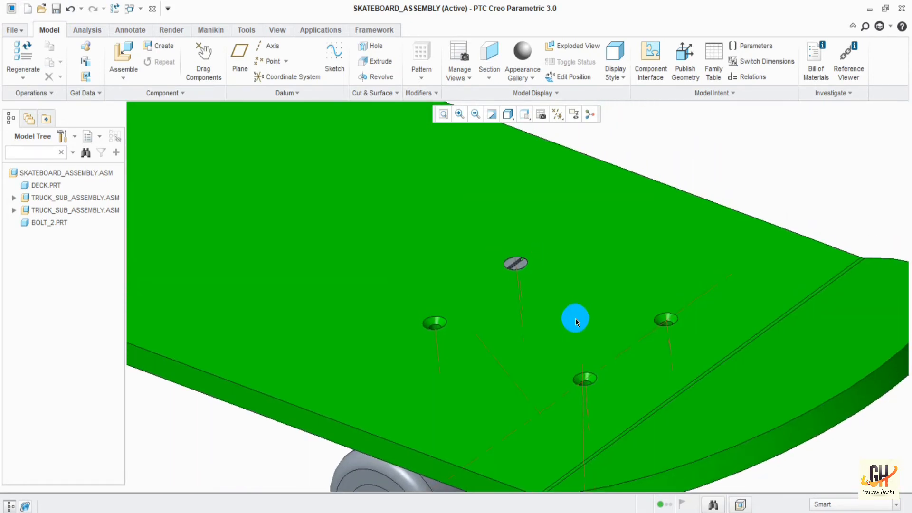
left_click(34, 225)
left_click(164, 61)
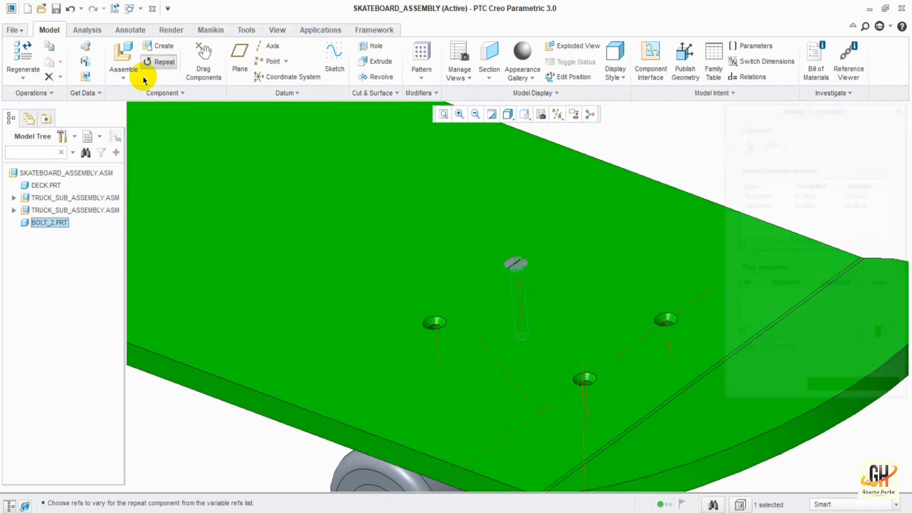
left_click(776, 205)
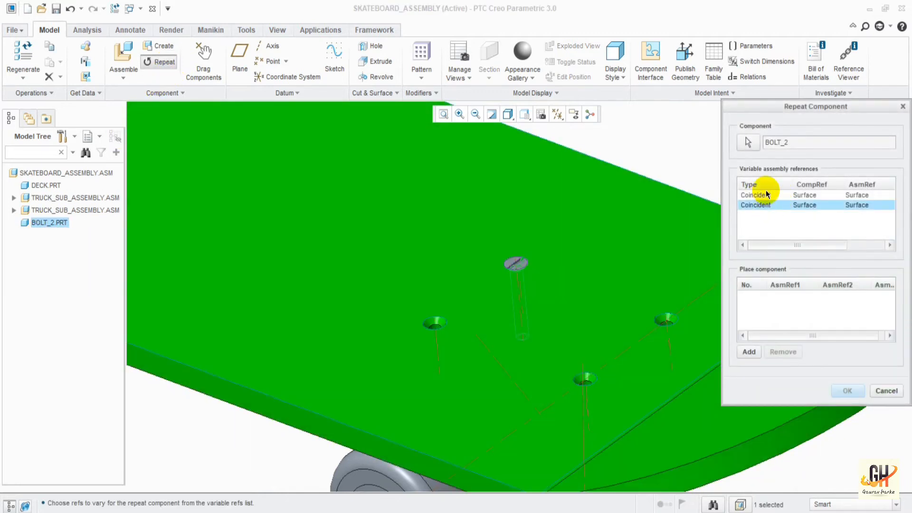
left_click(767, 194, "ctrl")
left_click(749, 352)
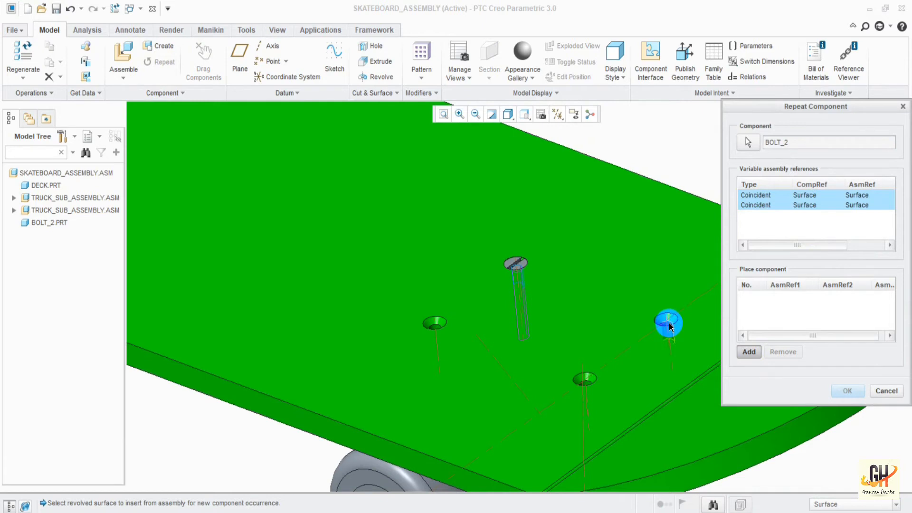
scroll(667, 319, "up", 3)
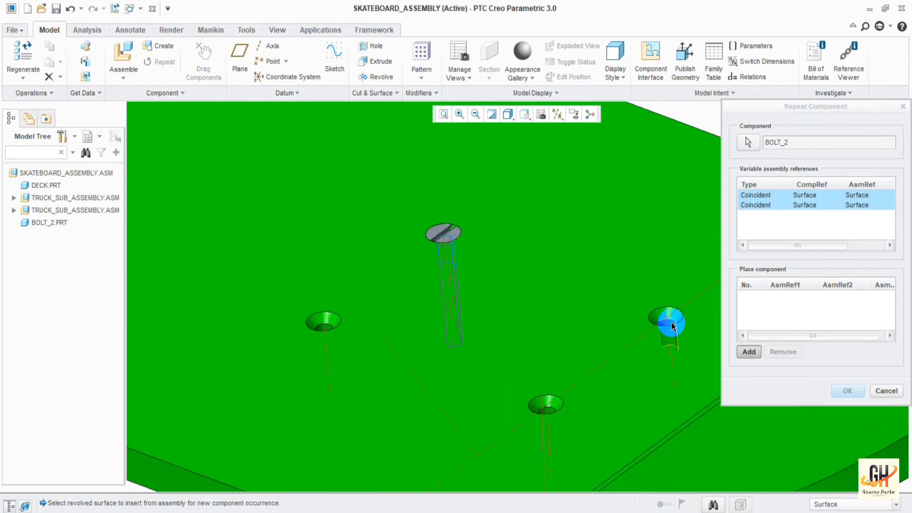
left_click(671, 322)
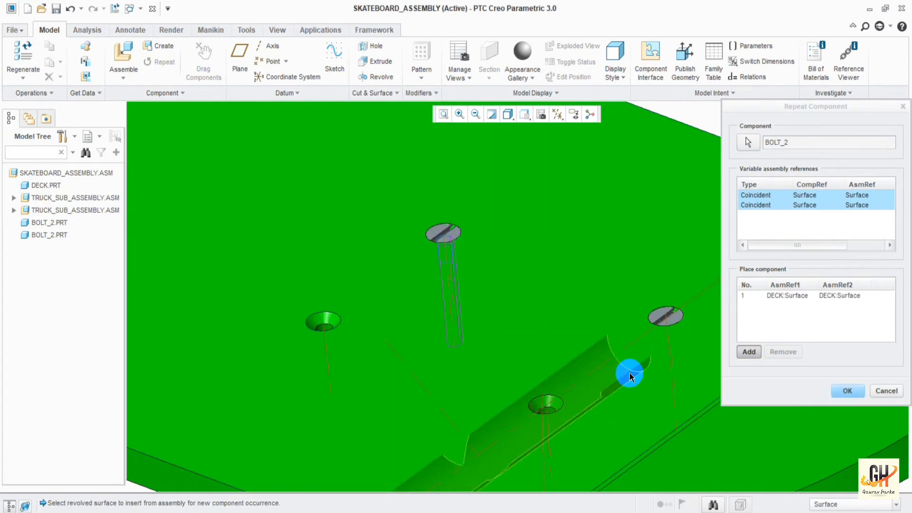
left_click(547, 412)
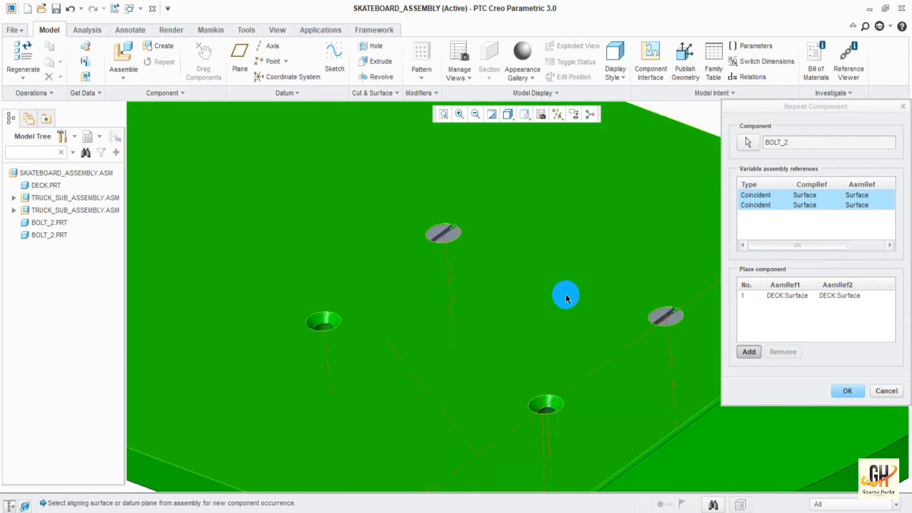
left_click(327, 334)
Place repeated bolts in all four countersunk holes at the opposite end of the deck and finish the repeat
middle_click_drag(289, 218, 637, 382, "shift")
middle_click_drag(411, 257, 647, 368, "shift")
middle_click_drag(440, 254, 647, 442, "shift")
middle_click_drag(435, 334, 777, 326, "shift")
middle_click_drag(629, 334, 685, 386, "ctrl")
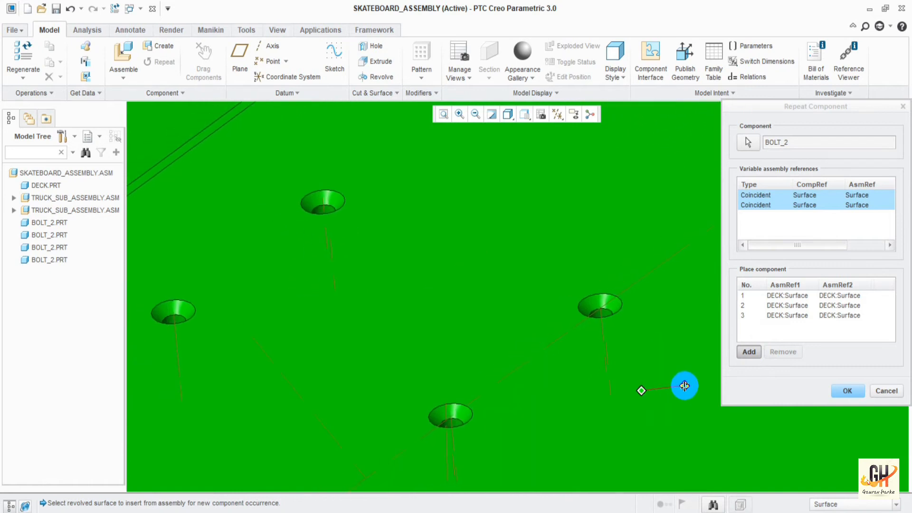
left_click(605, 312)
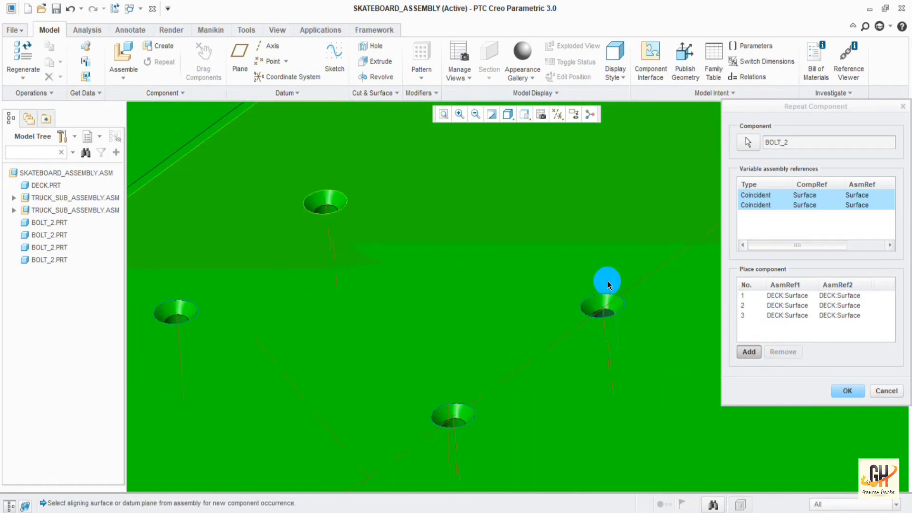
left_click(606, 204)
left_click(426, 423)
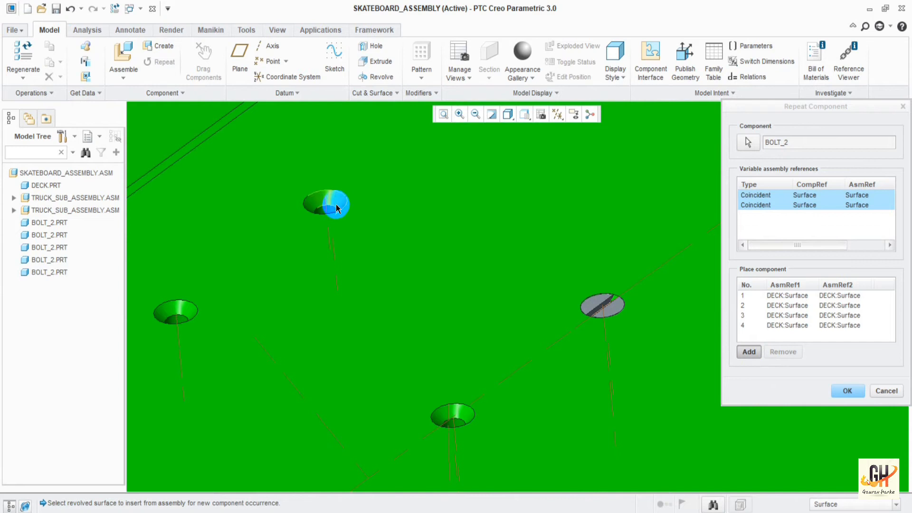
left_click(336, 218)
left_click(367, 157)
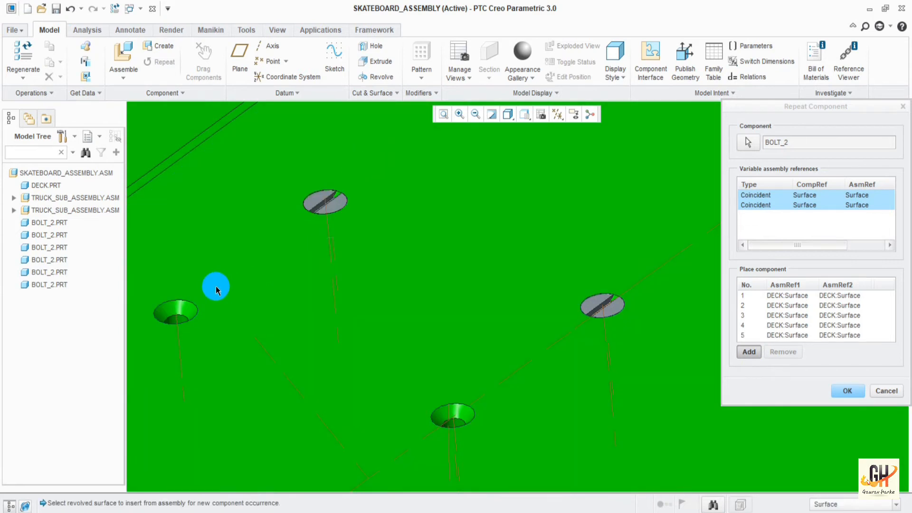
left_click(187, 322)
left_click(207, 244)
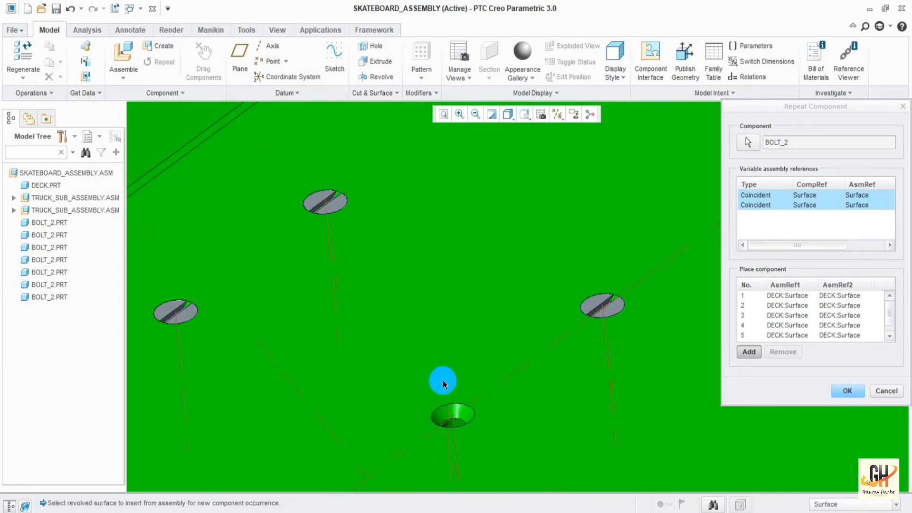
left_click(465, 352)
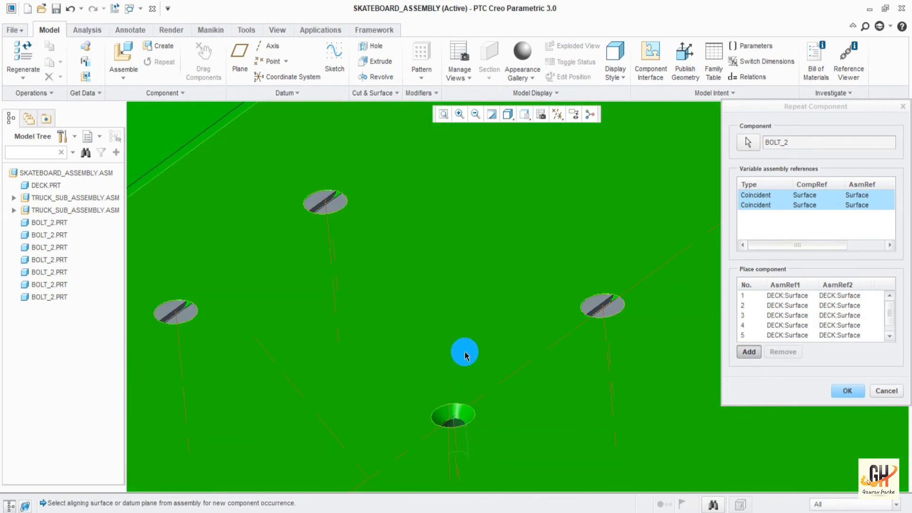
left_click(839, 395)
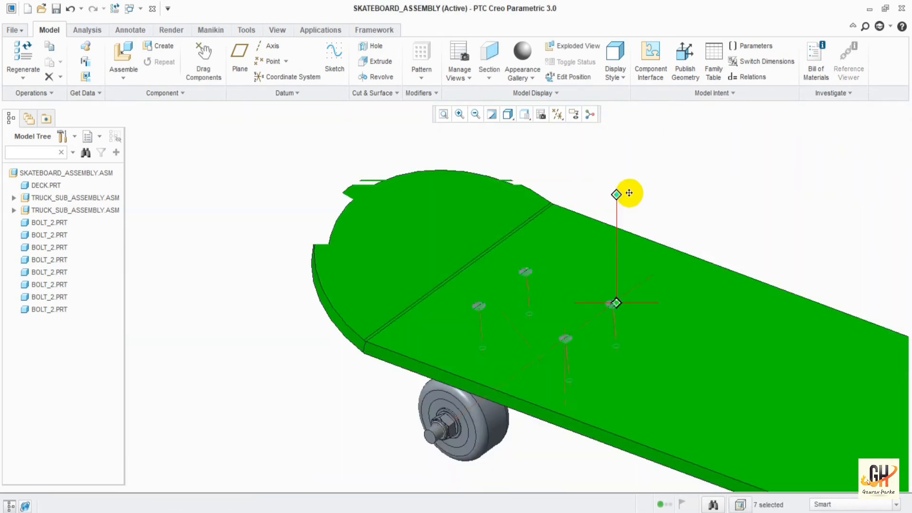
Add nut2.prt to the assembly as an unplaced component
middle_click_drag(629, 193, 635, 204, "ctrl")
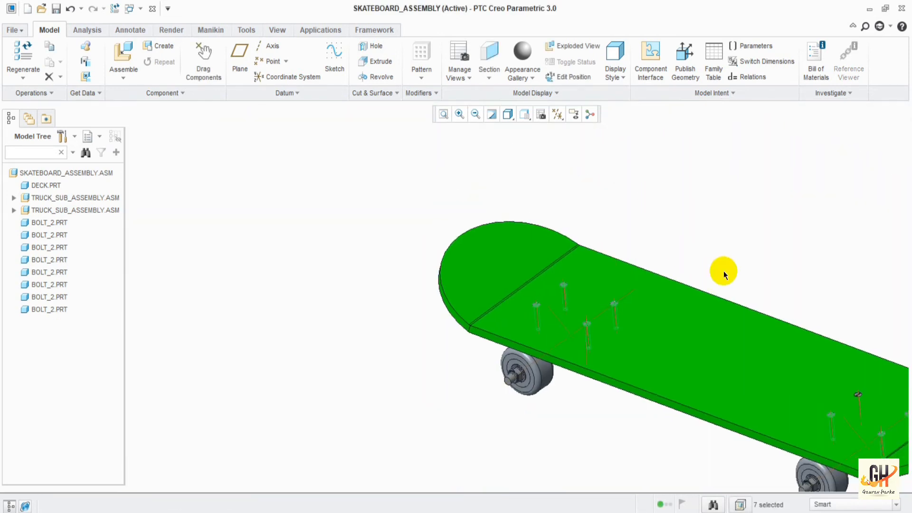
middle_click_drag(722, 270, 528, 199, "shift")
left_click(659, 227)
mouse_move(696, 233)
middle_mouse_down("ctrl")
mouse_move(701, 265)
mouse_move(634, 210)
middle_mouse_up("ctrl")
mouse_move(551, 125)
middle_mouse_down()
mouse_move(466, 331)
mouse_move(472, 370)
mouse_move(537, 363)
mouse_move(550, 350)
mouse_move(566, 441)
middle_mouse_up()
middle_click_drag(520, 383, 649, 388, "shift")
middle_click_drag(579, 354, 640, 426, "ctrl")
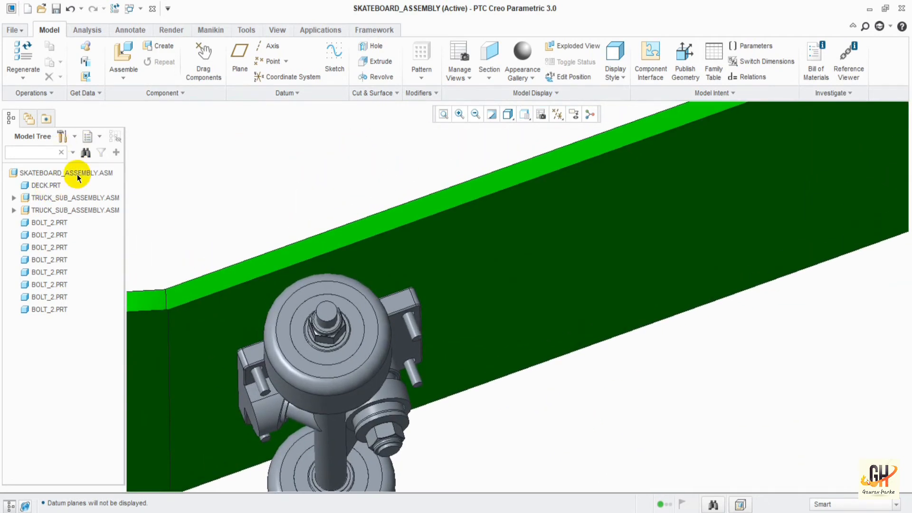
left_click(124, 51)
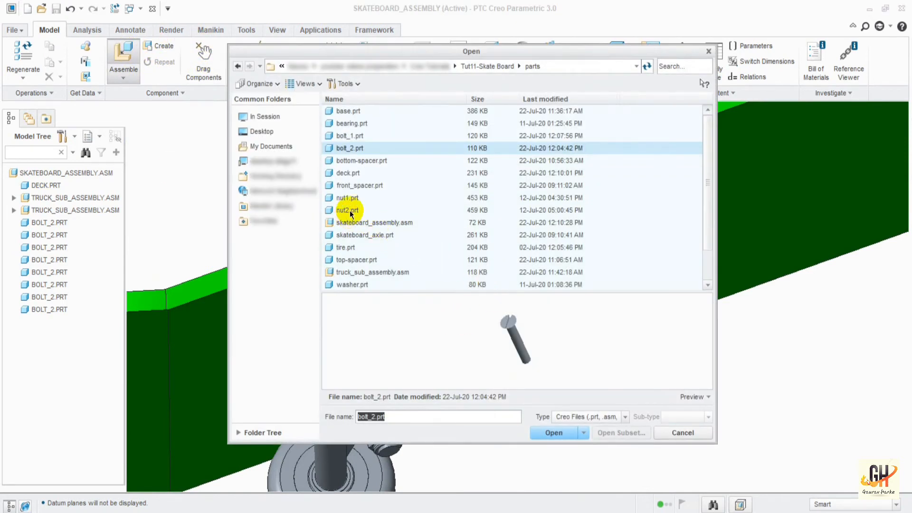
left_click(351, 212)
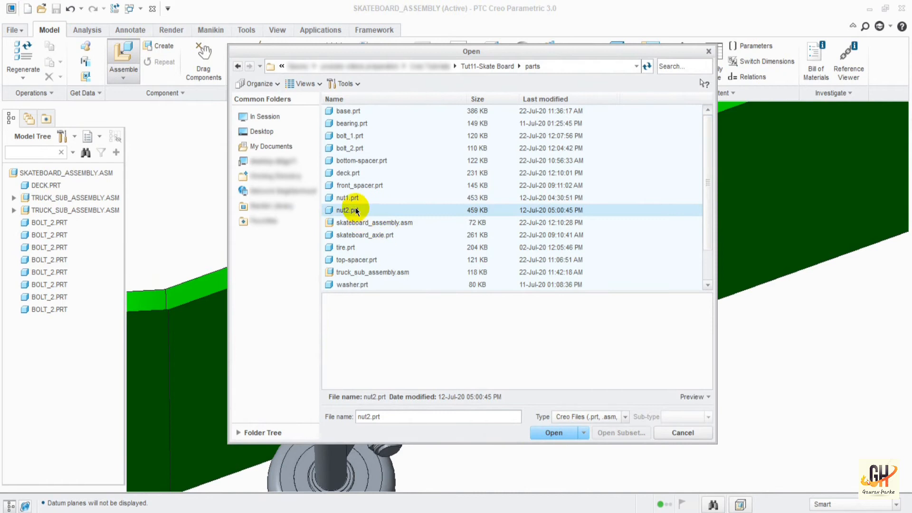
left_click(556, 433)
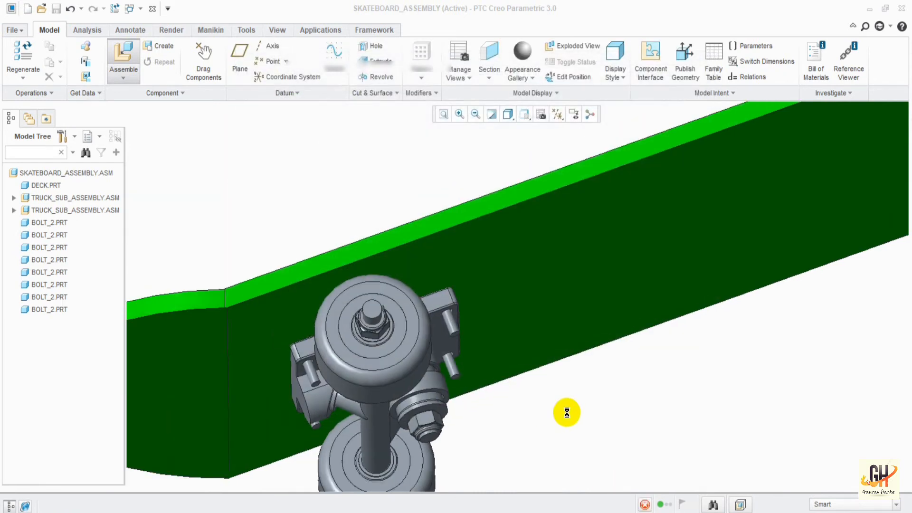
Move the nut beside the bolt ends protruding from the truck's base plate and flip it so its collar faces away from the deck
middle_click_drag(592, 388, 629, 316, "ctrl")
middle_click_drag(696, 346, 580, 512, "ctrl")
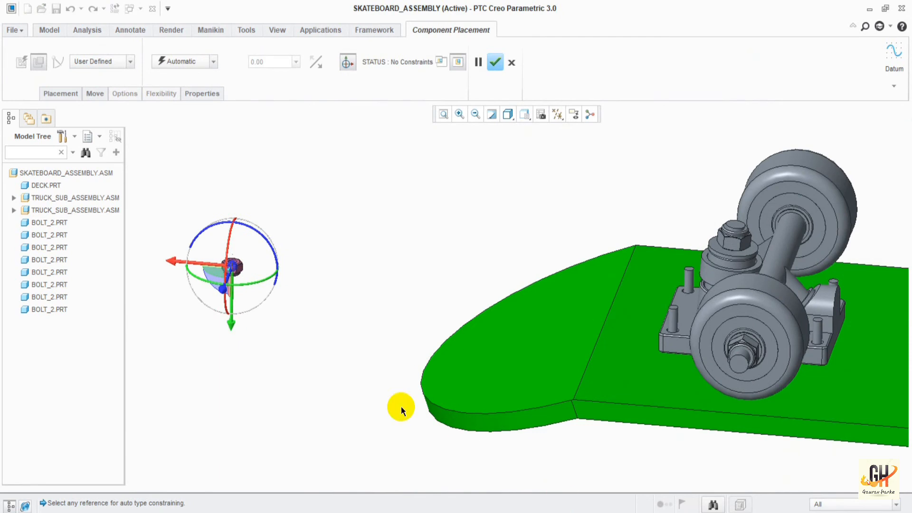
left_click_drag(183, 269, 389, 328)
middle_click_drag(460, 359, 461, 423, "ctrl")
middle_click_drag(523, 291, 368, 307, "shift")
left_click(392, 355)
middle_click_drag(391, 347, 401, 401, "ctrl")
middle_click_drag(357, 354, 387, 373, "shift")
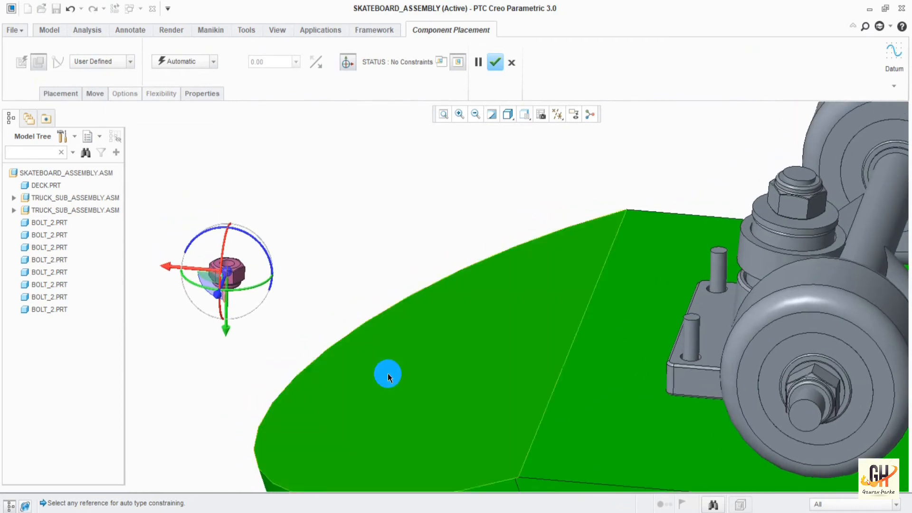
left_click_drag(183, 275, 556, 287)
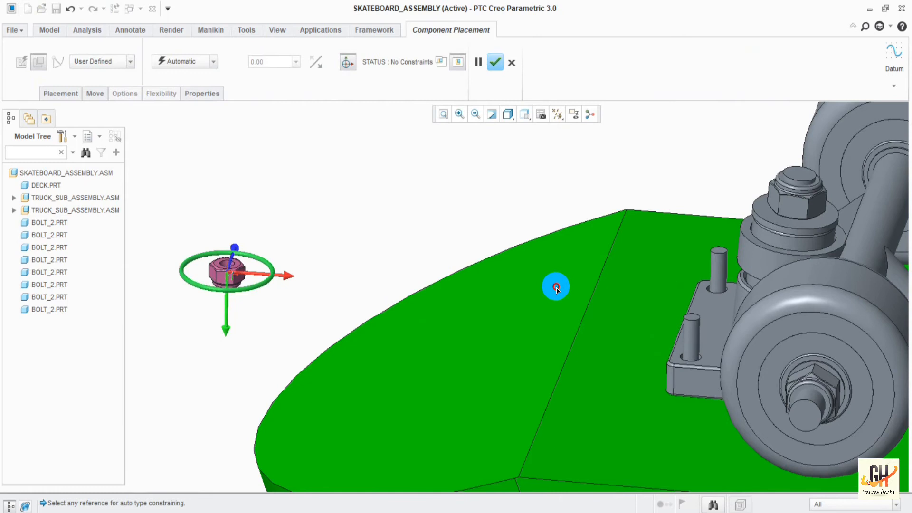
left_click_drag(327, 279, 699, 351)
mouse_move(665, 326)
middle_mouse_down("shift")
mouse_move(437, 325)
mouse_move(468, 442)
middle_mouse_up("shift")
middle_click_drag(448, 344, 492, 401, "shift")
left_click_drag(463, 277, 366, 323)
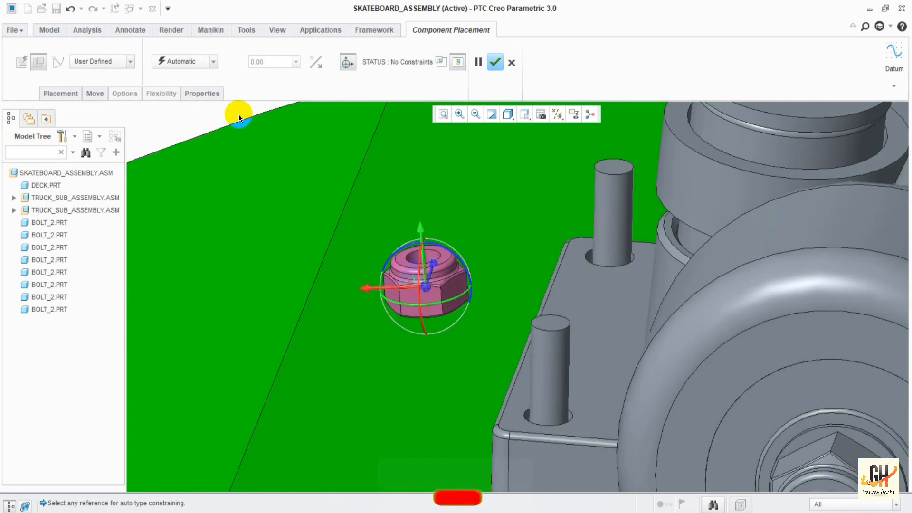
Constrain the nut's bore coincident with the shank of the bolt at the base plate's corner
left_click(557, 408)
left_click(553, 371)
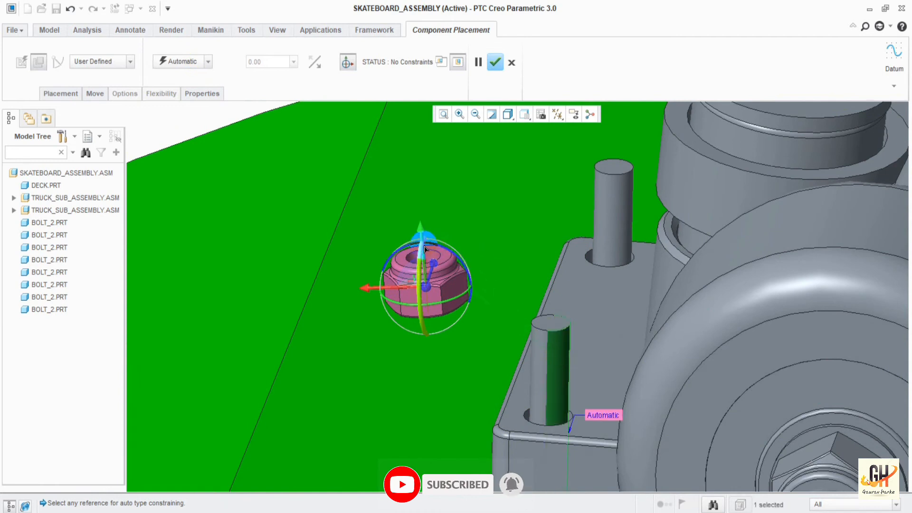
mouse_move(446, 278)
middle_mouse_down()
mouse_move(444, 307)
mouse_move(432, 291)
mouse_move(435, 222)
mouse_move(591, 470)
mouse_move(580, 422)
middle_mouse_up()
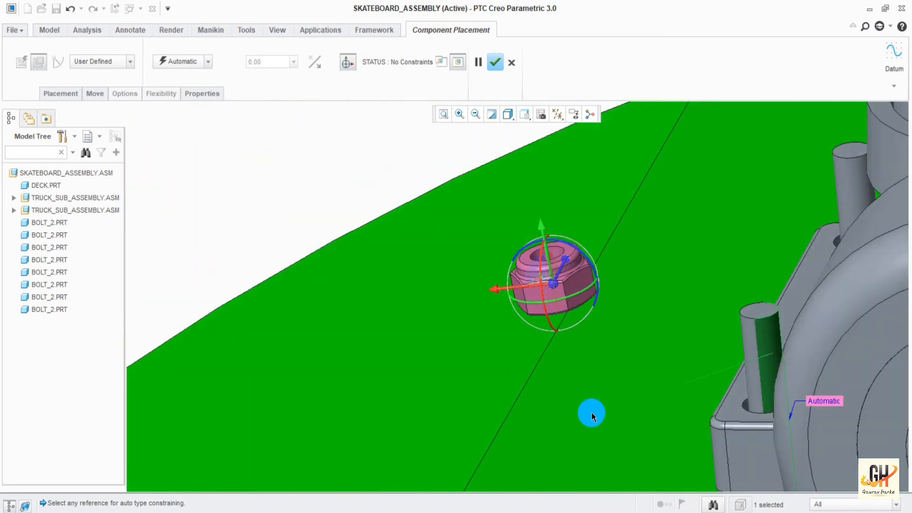
scroll(596, 368, "down", 6)
left_click(419, 158)
Constrain the nut's flat underside coincident with the face of the truck's base plate and finish placing the nut
middle_click_drag(532, 256, 552, 209)
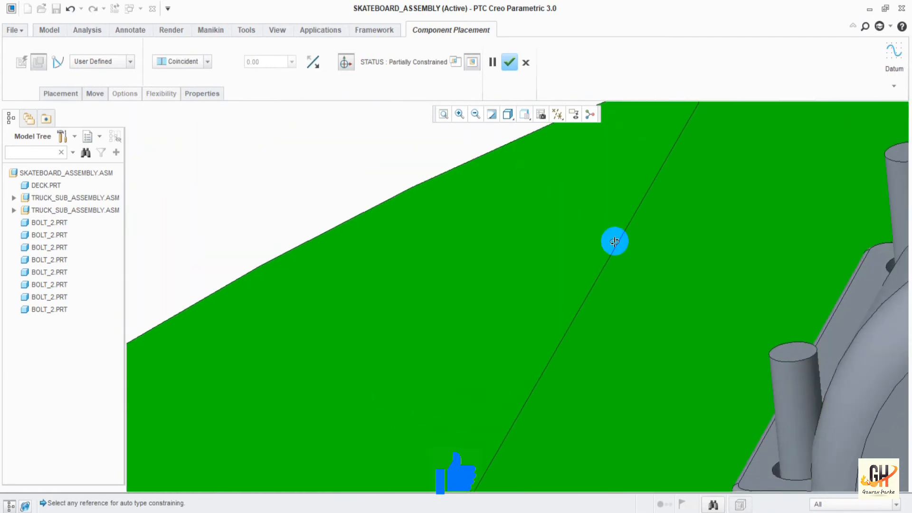
middle_click_drag(615, 241, 382, 261, "shift")
middle_click_drag(484, 325, 484, 221, "ctrl")
middle_click_drag(543, 366, 569, 340)
left_click(560, 378)
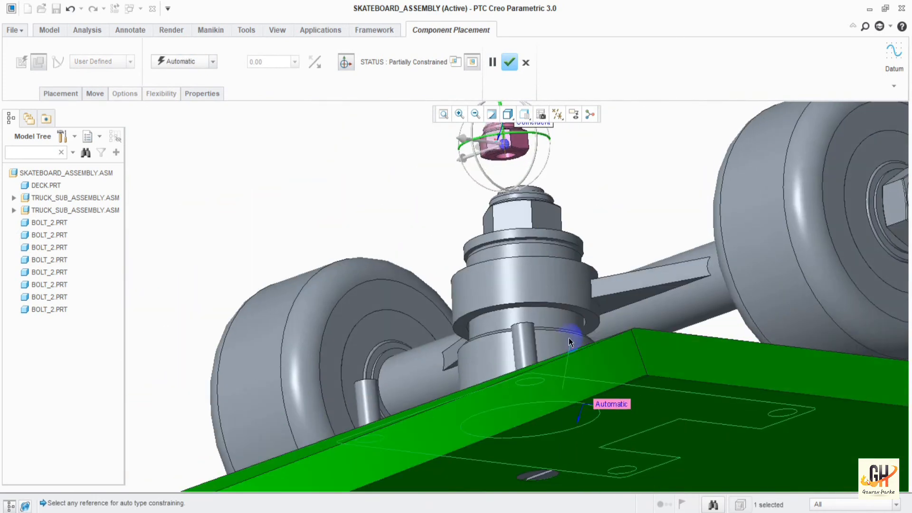
middle_click_drag(526, 176, 525, 301, "ctrl")
middle_click_drag(542, 250, 602, 506, "shift")
left_click(550, 324)
left_click(543, 290)
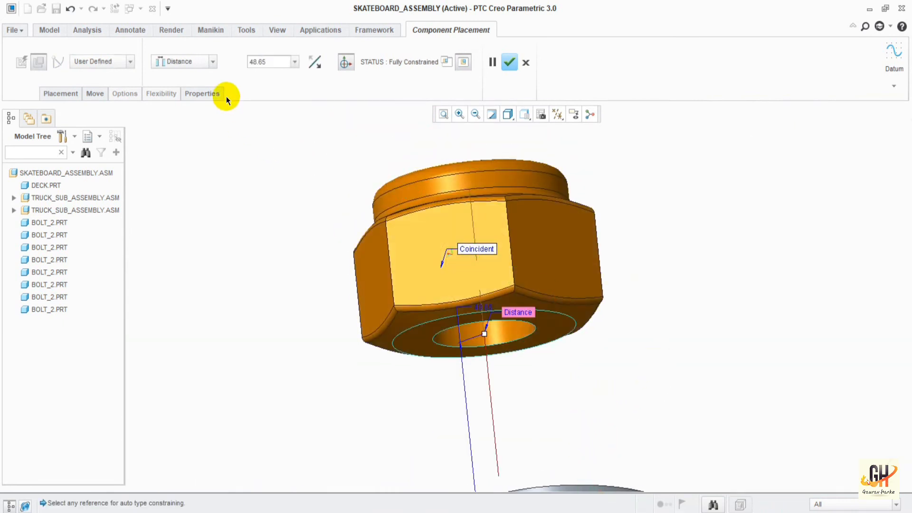
left_click(218, 65)
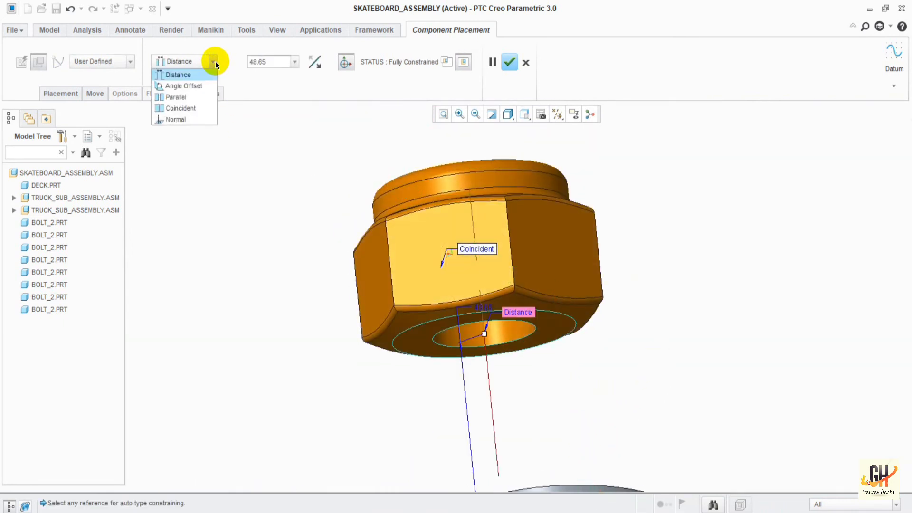
left_click(195, 105)
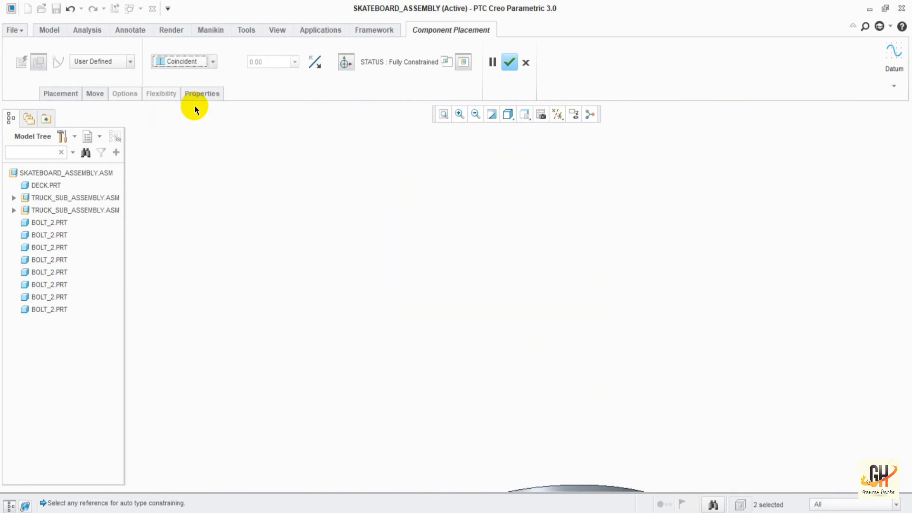
left_click(511, 63)
Open the BOLT_2 part from the assembly in its own window
middle_click_drag(513, 314, 521, 161, "ctrl")
middle_click_drag(561, 352, 557, 369)
middle_click_drag(534, 401, 625, 159, "shift")
middle_click_drag(582, 337, 605, 349)
left_click(784, 408)
middle_click_drag(431, 309, 436, 238, "ctrl")
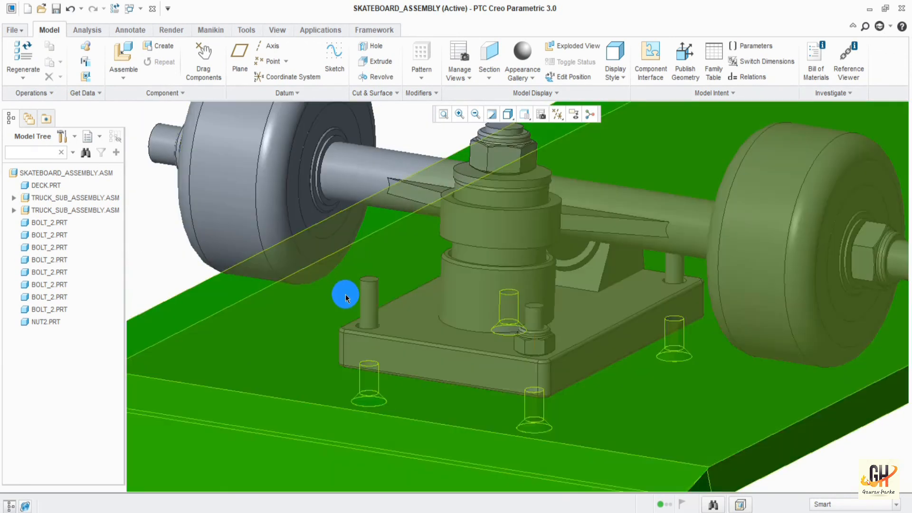
left_click(370, 298)
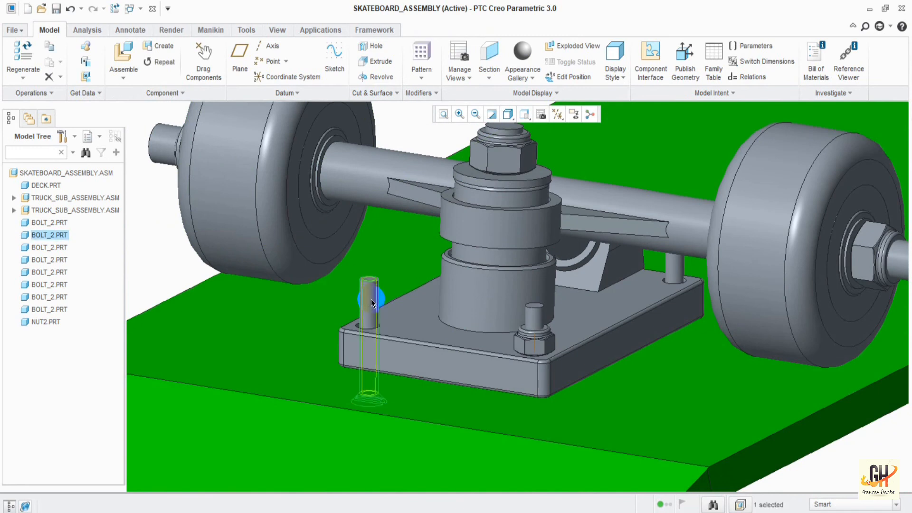
right_click(52, 223)
left_click(78, 57)
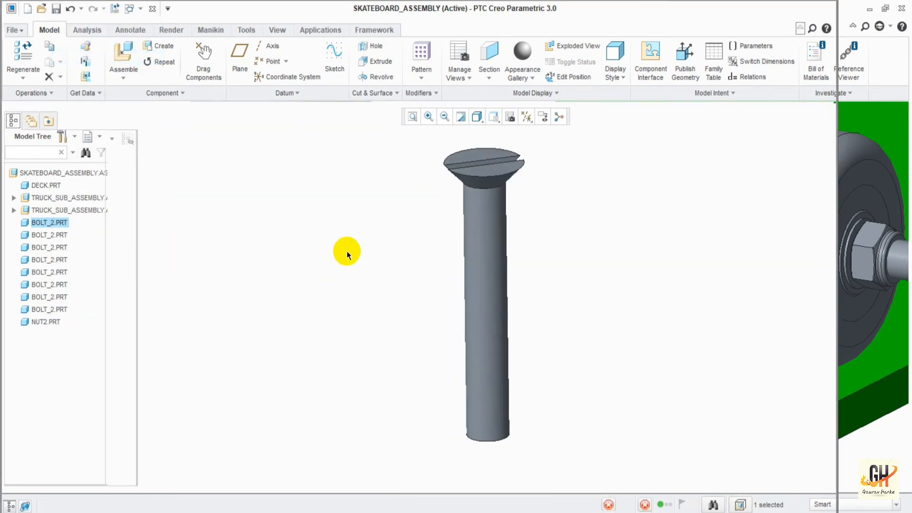
Set the bolt shank's extrusion depth to 25, save the part and return to the skateboard assembly
left_click(482, 295)
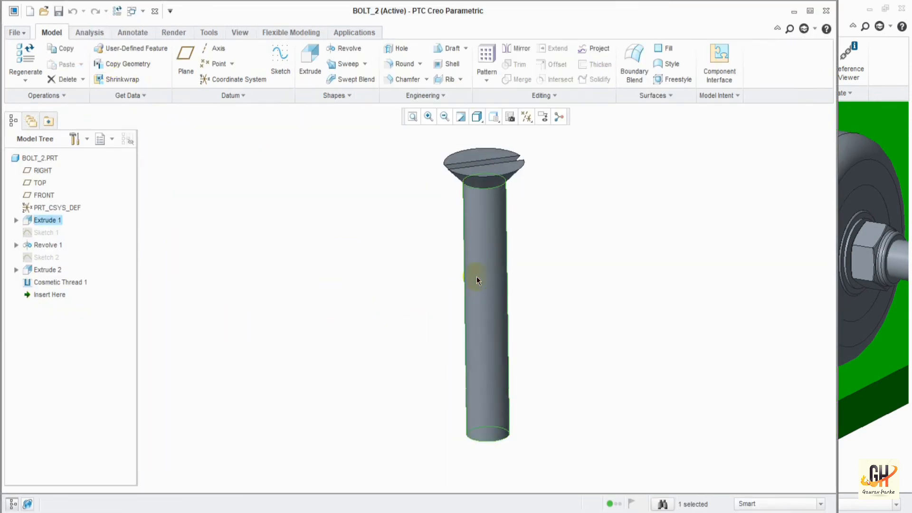
right_click(47, 222)
left_click(74, 242)
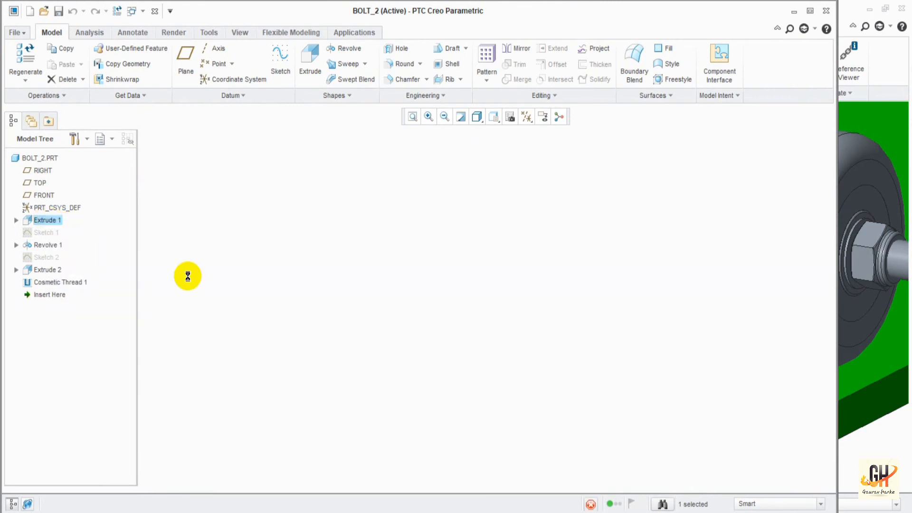
double_click(474, 469)
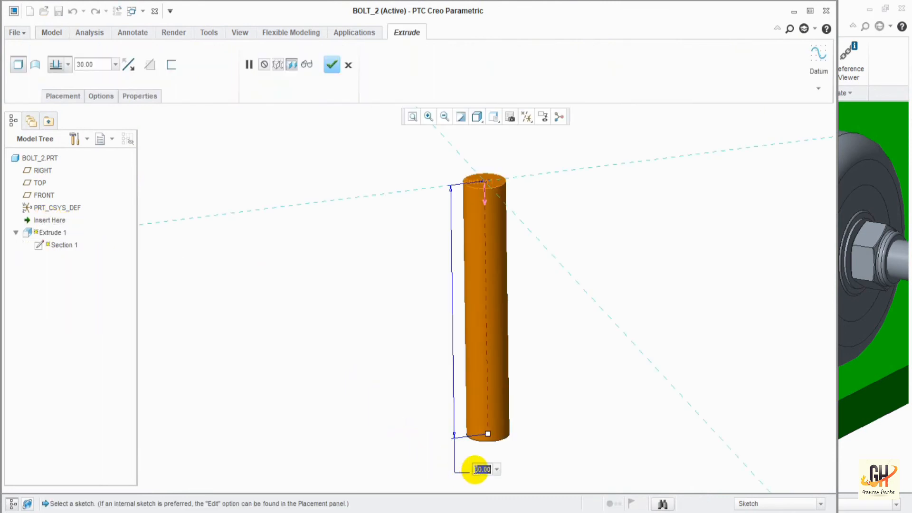
type("25")
key("Return")
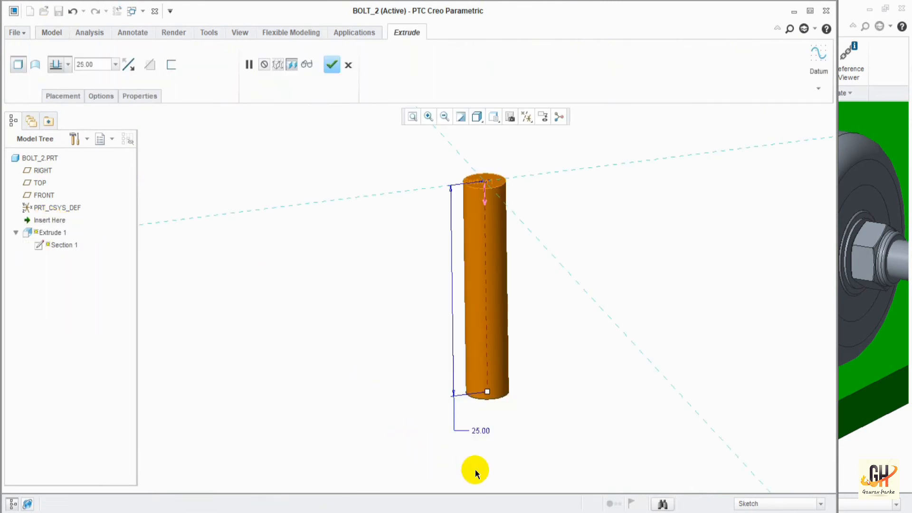
left_click(325, 65)
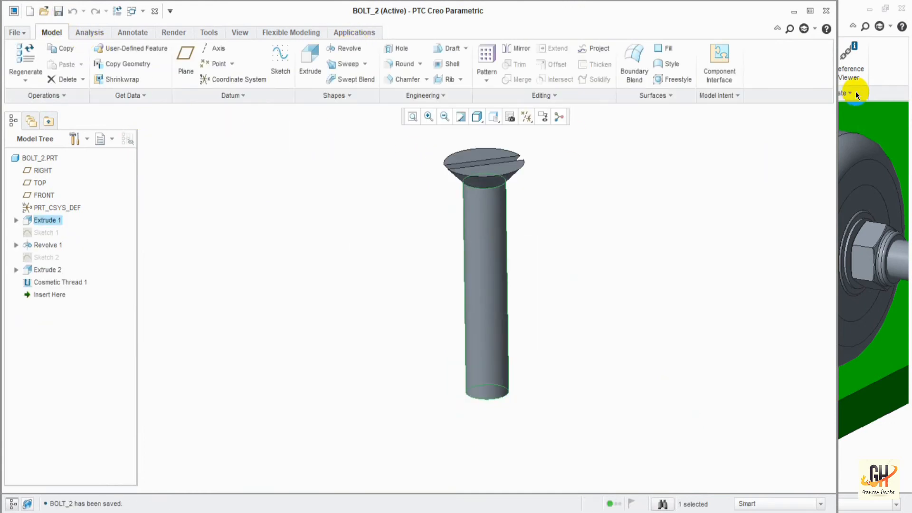
left_click(826, 11)
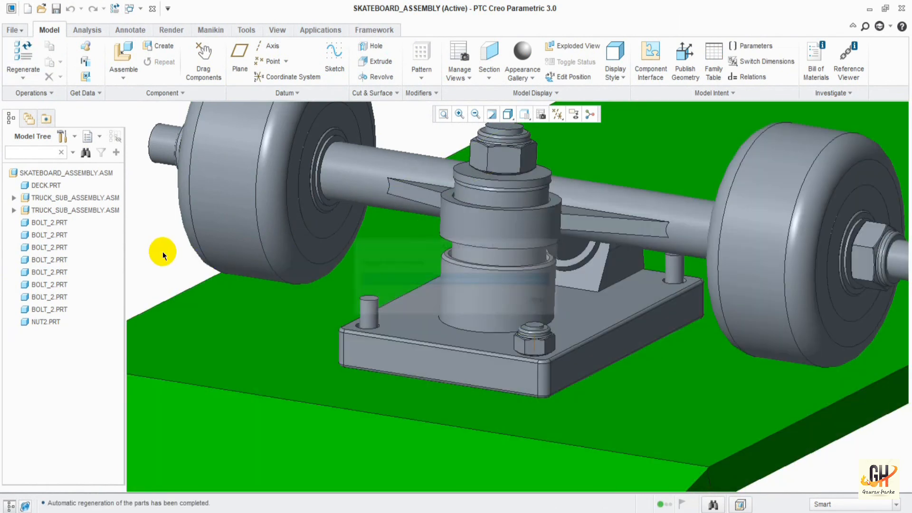
Start repeating NUT2 with both of its coincident assembly references chosen as variable
mouse_move(499, 336)
middle_mouse_down()
mouse_move(522, 353)
mouse_move(537, 351)
mouse_move(526, 356)
mouse_move(560, 345)
middle_mouse_up()
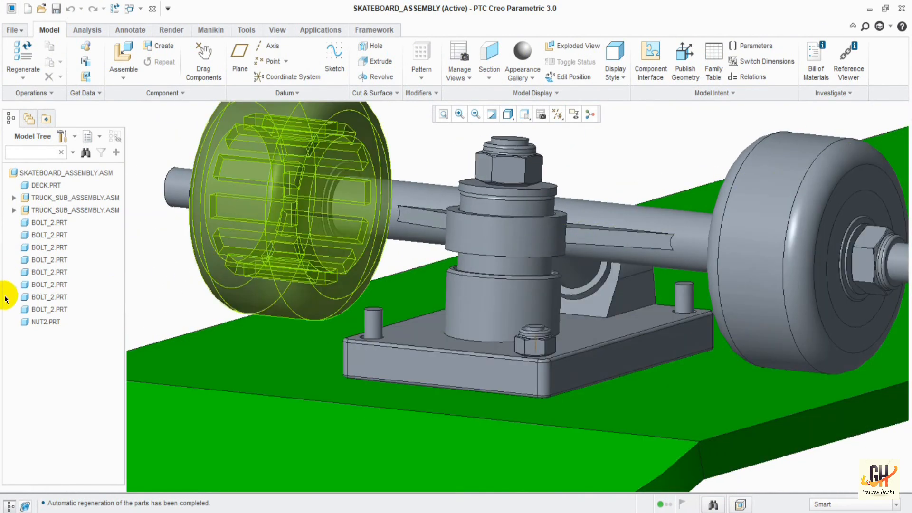
left_click(43, 322)
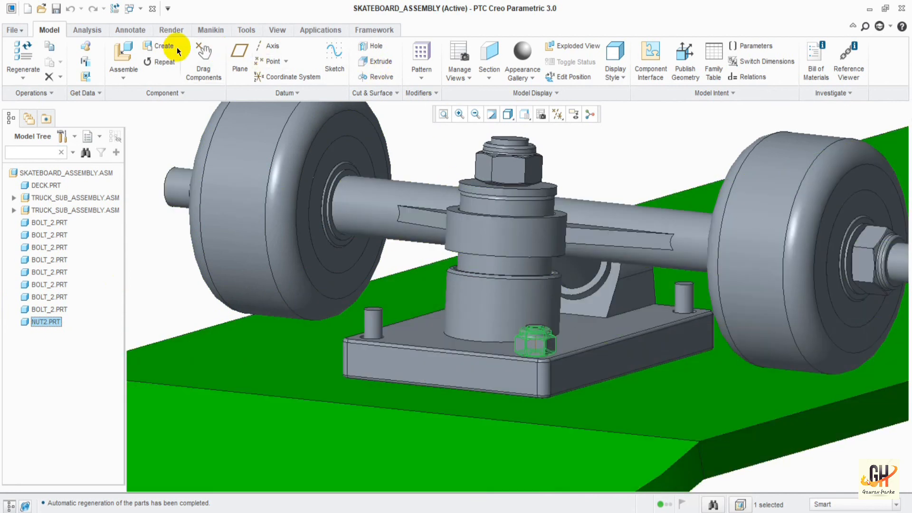
left_click(160, 62)
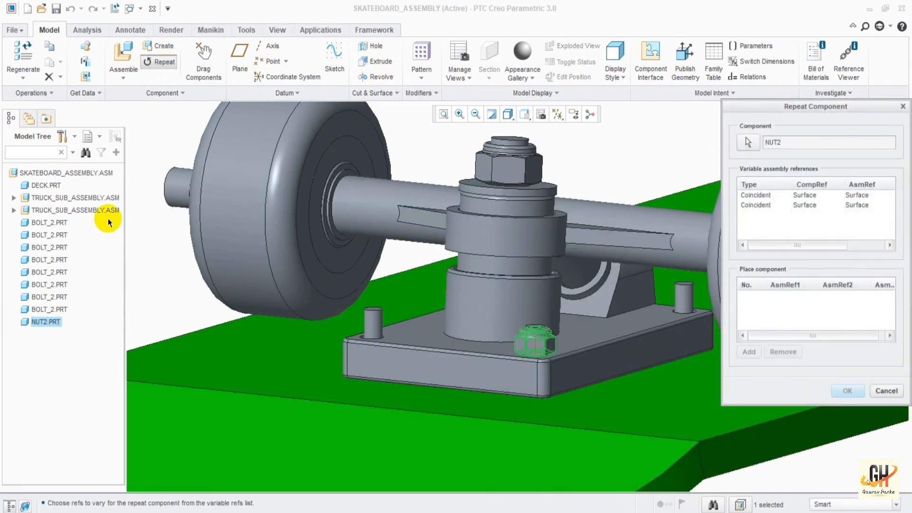
left_click(751, 205)
left_click(758, 195, "ctrl")
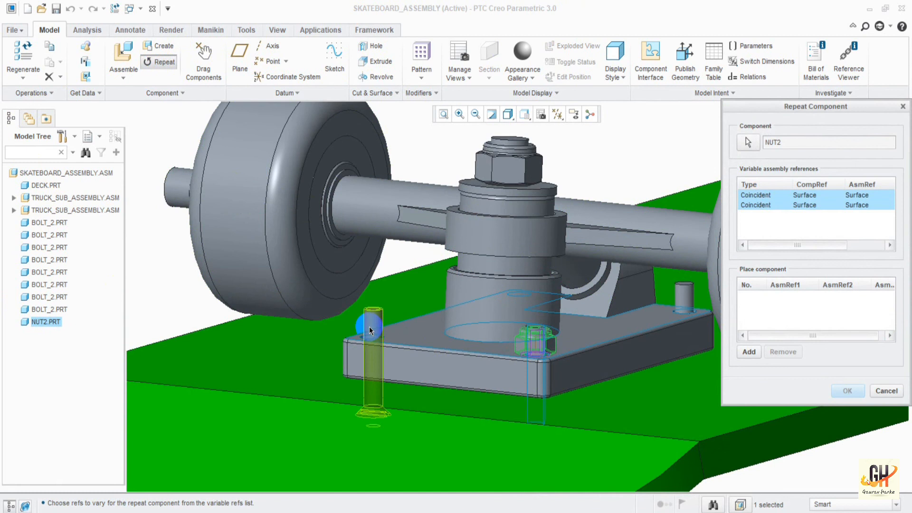
left_click(405, 326)
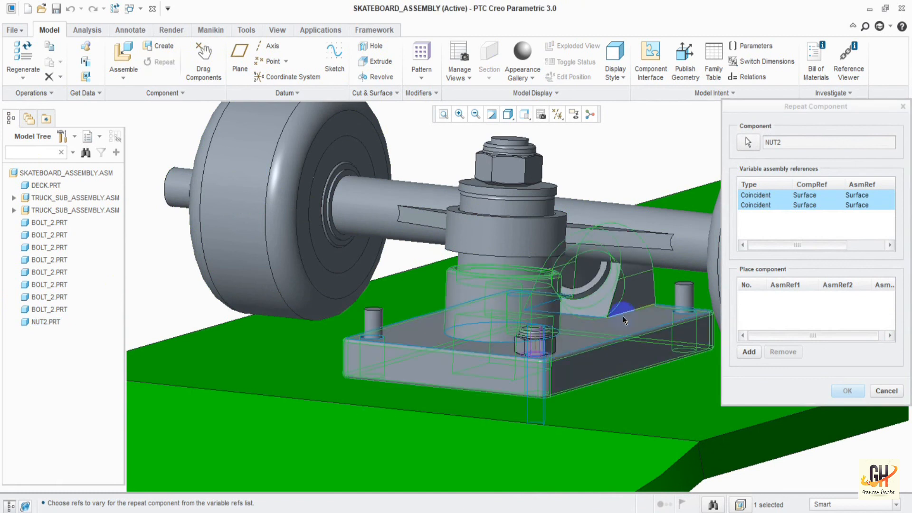
left_click(751, 352)
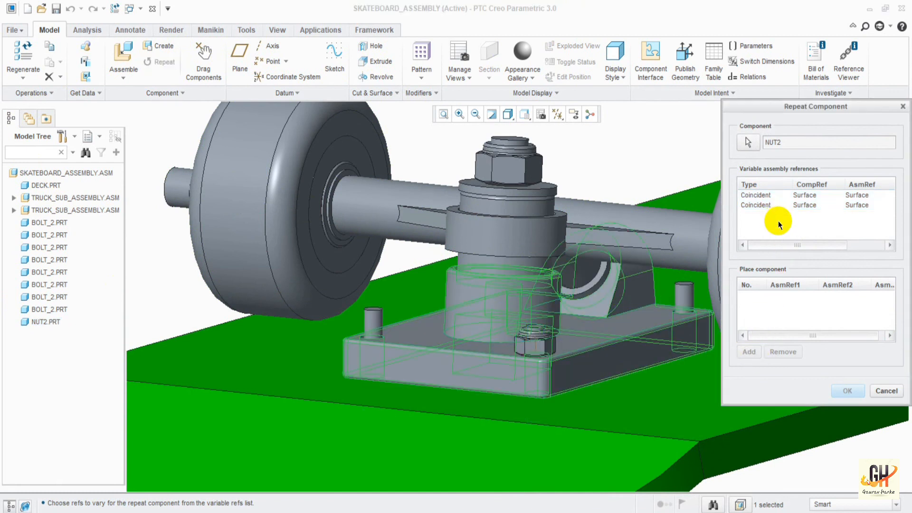
left_click(766, 206)
left_click(770, 195, "ctrl")
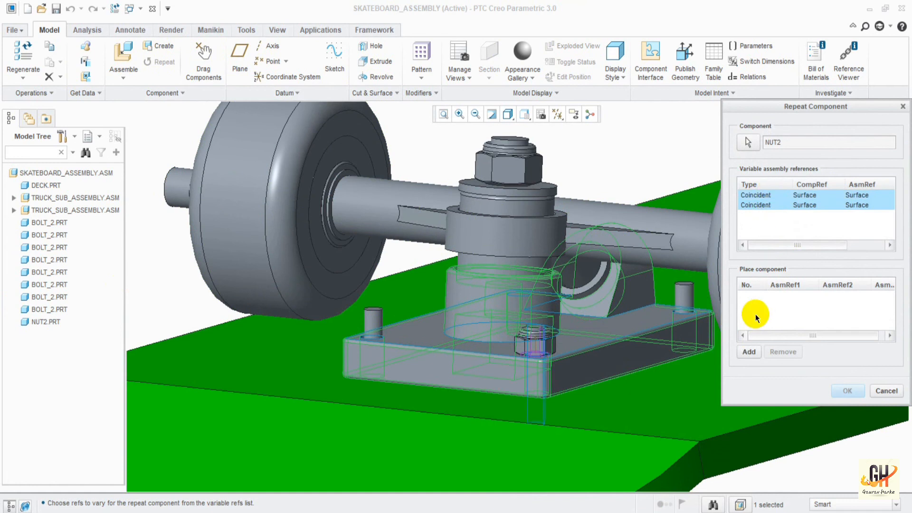
left_click(751, 352)
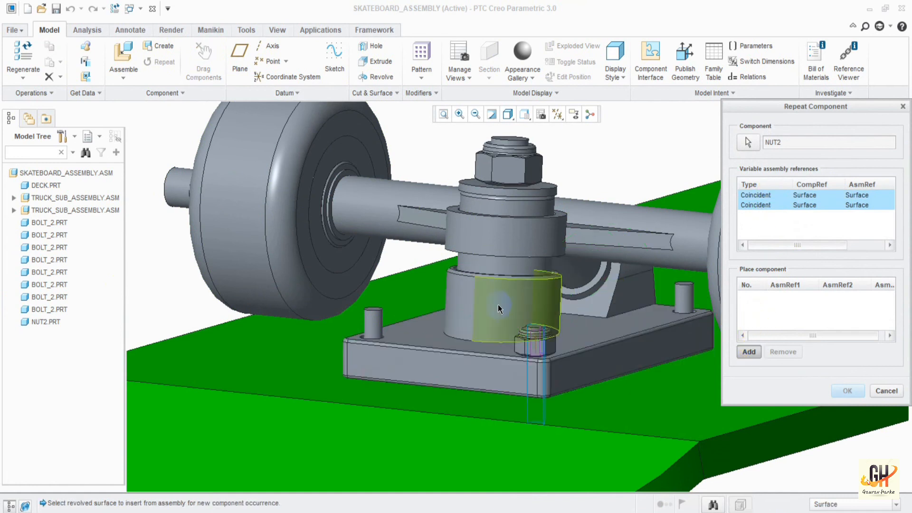
Place repeated nuts on the three remaining bolts of the first truck's base plate
left_click(375, 321)
middle_click_drag(577, 383, 372, 430, "shift")
scroll(404, 394, "down", 5)
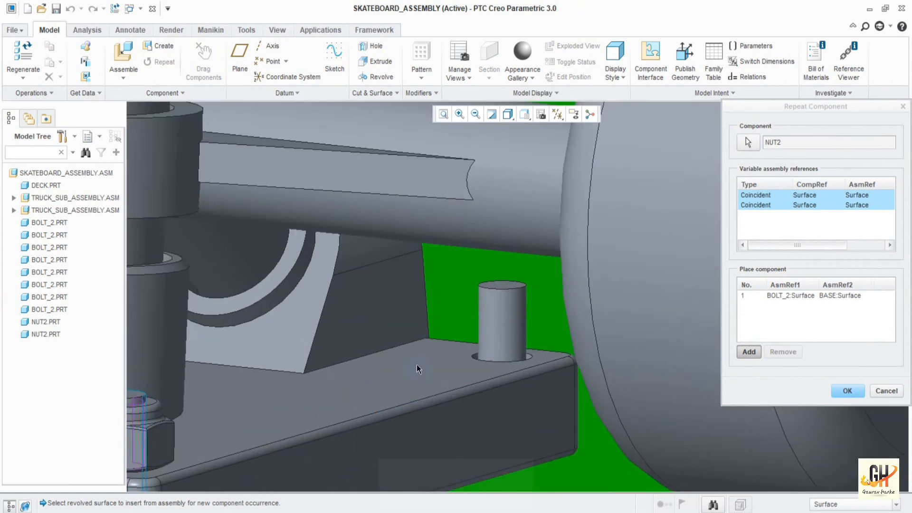
left_click(509, 336)
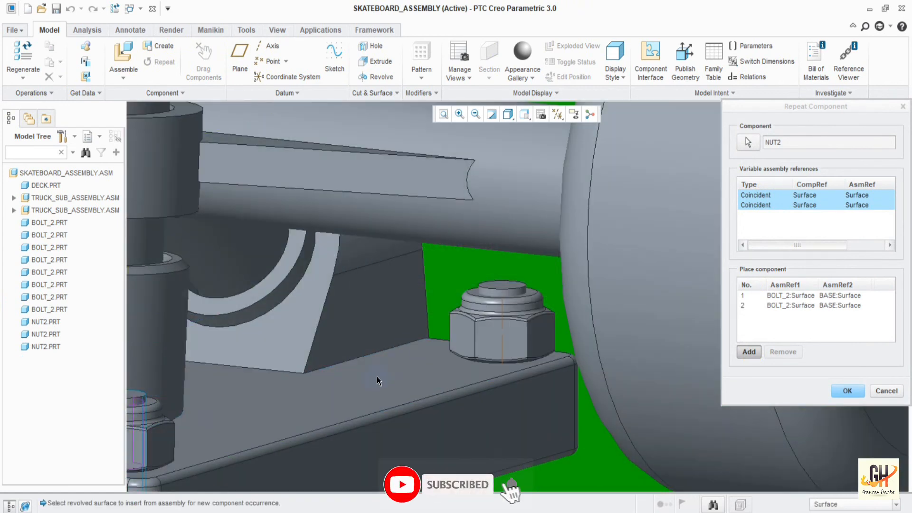
middle_click_drag(393, 376, 600, 300)
scroll(372, 404, "down", 3)
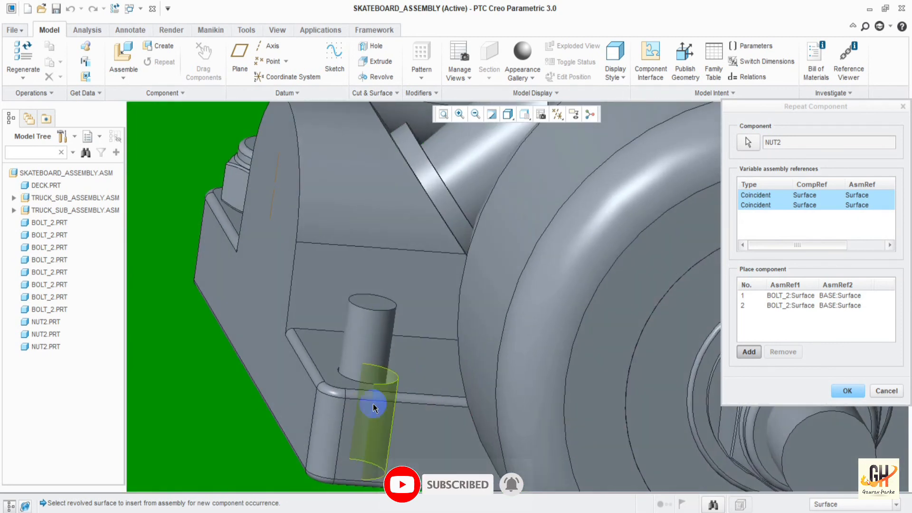
left_click(380, 346)
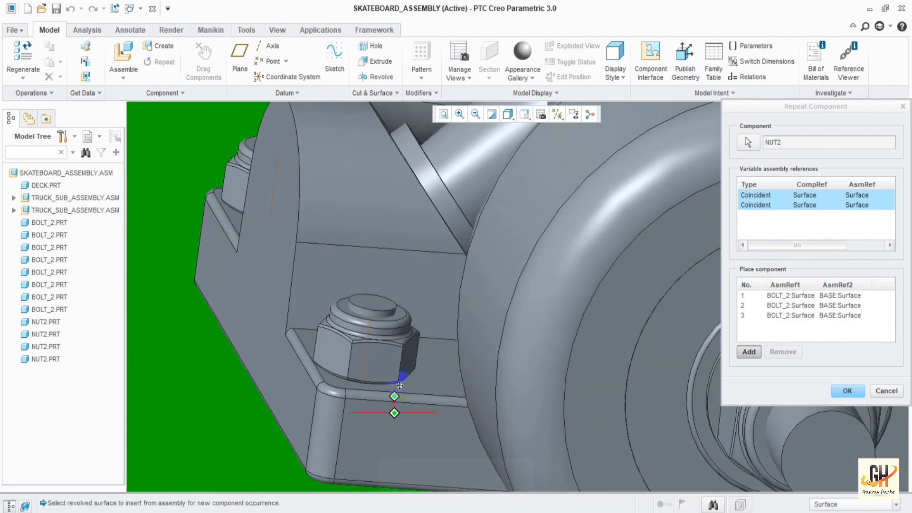
Place repeated nuts on all four bolts of the other truck's base plate and finish the repeat
middle_click_drag(399, 386, 383, 340, "ctrl")
middle_click_drag(326, 380, 618, 396, "shift")
middle_click_drag(410, 398, 526, 377, "shift")
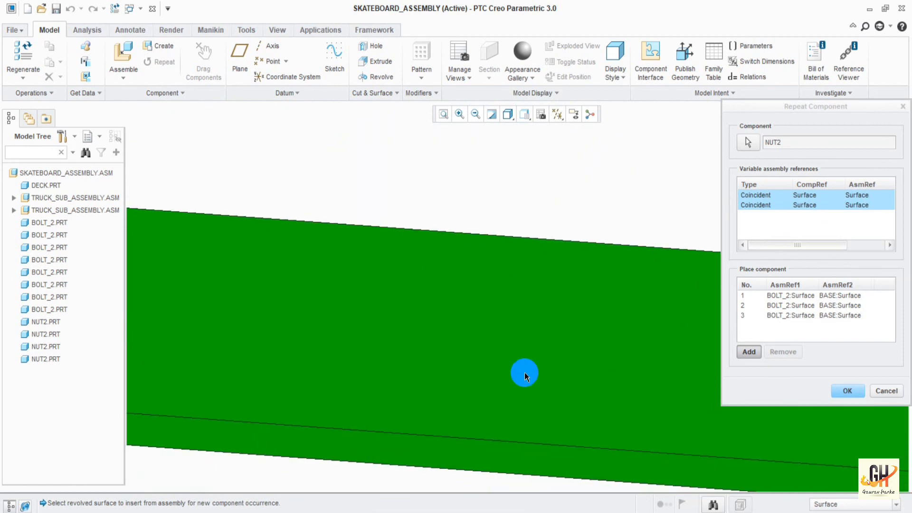
middle_click_drag(457, 355, 908, 393, "shift")
middle_click_drag(535, 349, 691, 398, "shift")
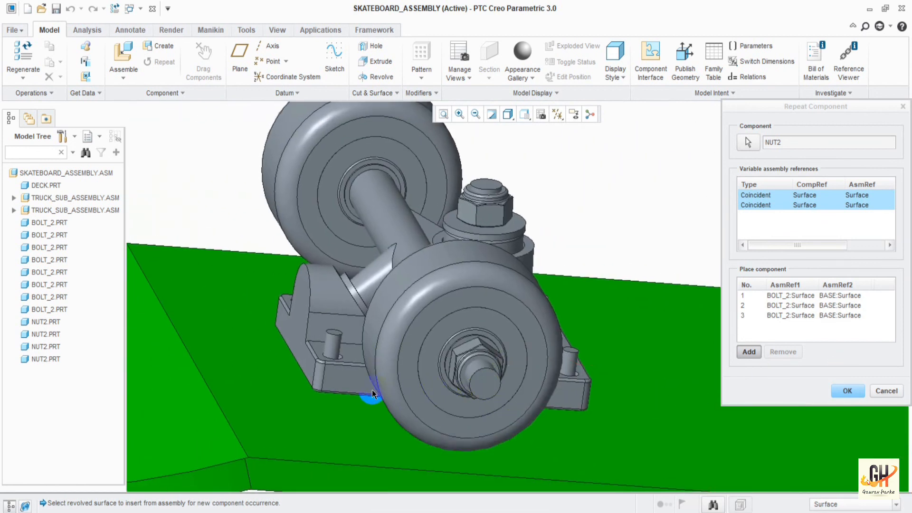
middle_click_drag(372, 390, 381, 458, "ctrl")
left_click(319, 337)
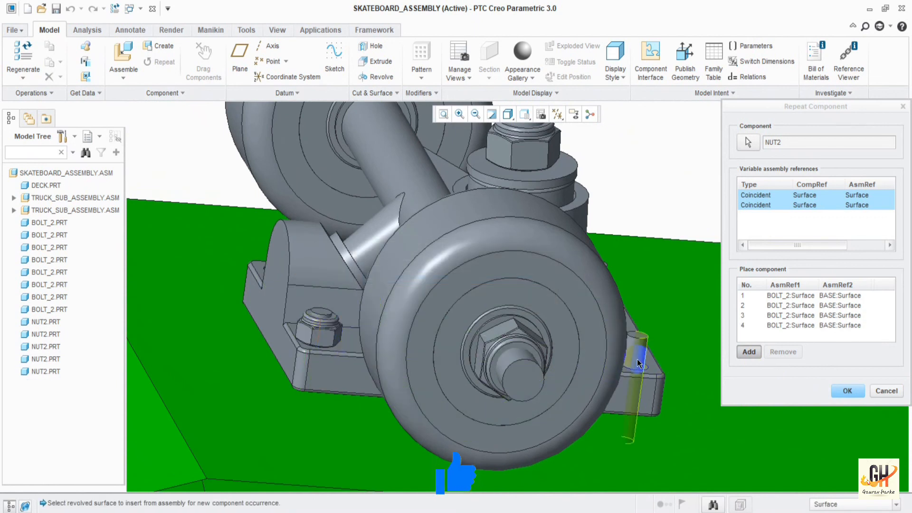
left_click(653, 366)
mouse_move(644, 395)
middle_mouse_down()
mouse_move(538, 393)
mouse_move(529, 407)
mouse_move(593, 389)
mouse_move(238, 305)
mouse_move(561, 287)
mouse_move(539, 313)
mouse_move(569, 298)
mouse_move(415, 395)
mouse_move(408, 445)
mouse_move(413, 415)
mouse_move(407, 421)
mouse_move(427, 408)
middle_mouse_up()
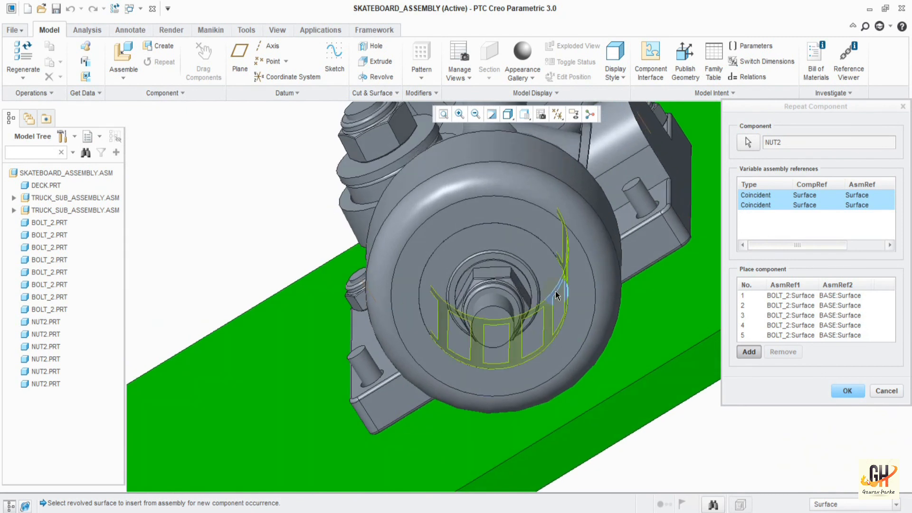
left_click(371, 376)
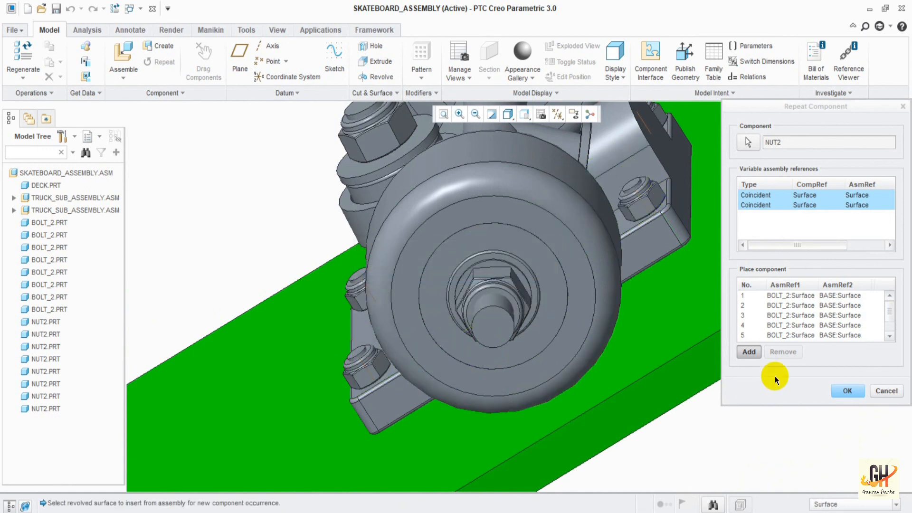
left_click(845, 390)
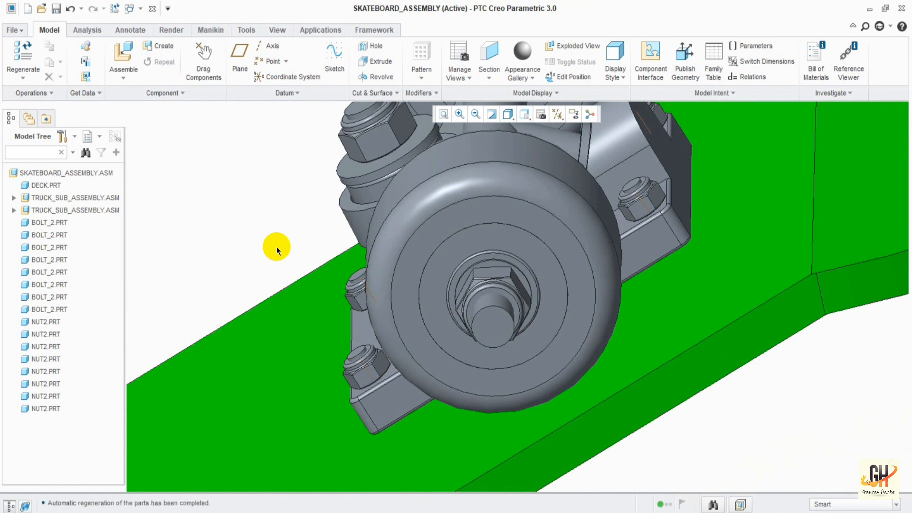
Return the skateboard assembly to its default orientation and save it
key("ctrl+d")
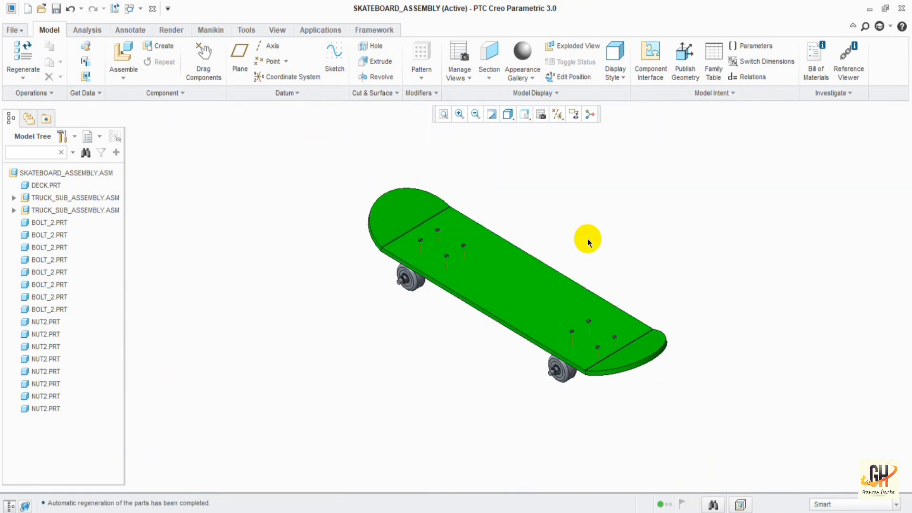
left_click(677, 289)
middle_click_drag(655, 238, 857, 248, "ctrl")
middle_click_drag(707, 295, 717, 212, "ctrl")
middle_click_drag(728, 255, 599, 272, "shift")
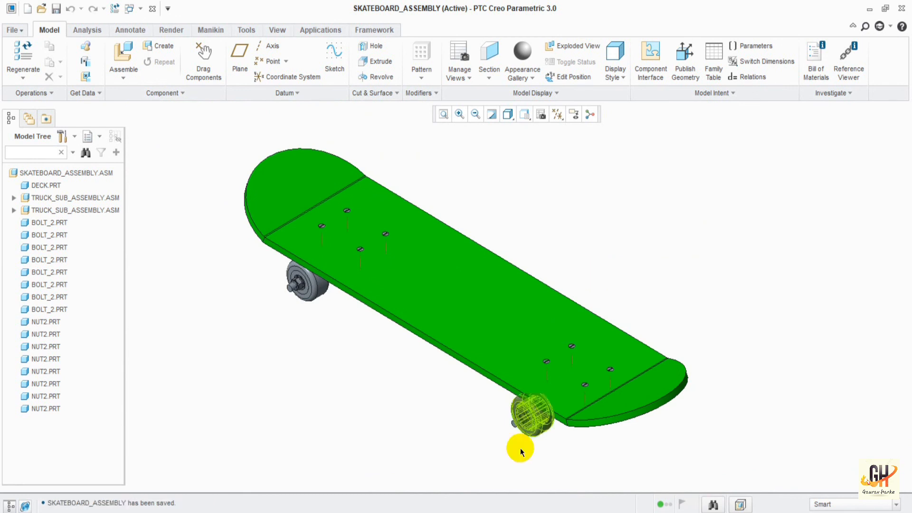
Show the skateboard assembly in its default exploded state and view the separated components from another angle
middle_click_drag(716, 342, 757, 338, "shift")
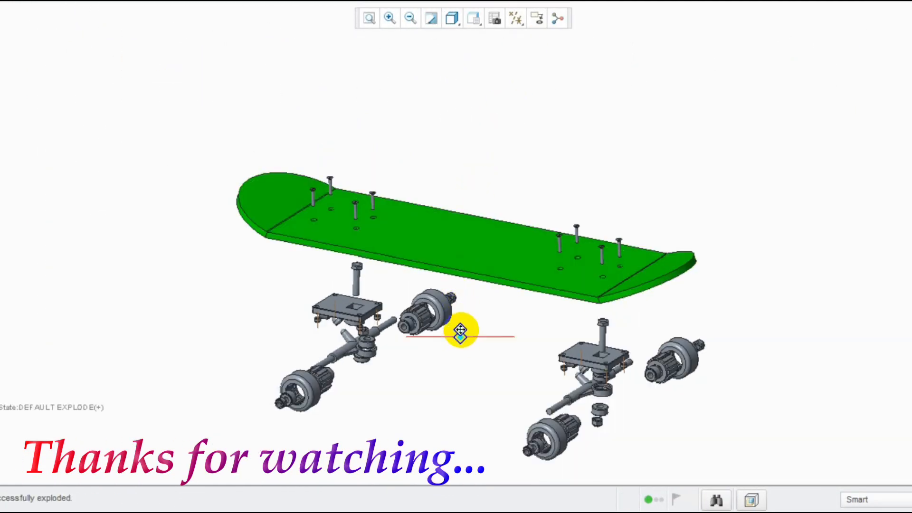
middle_click_drag(433, 331, 878, 362)
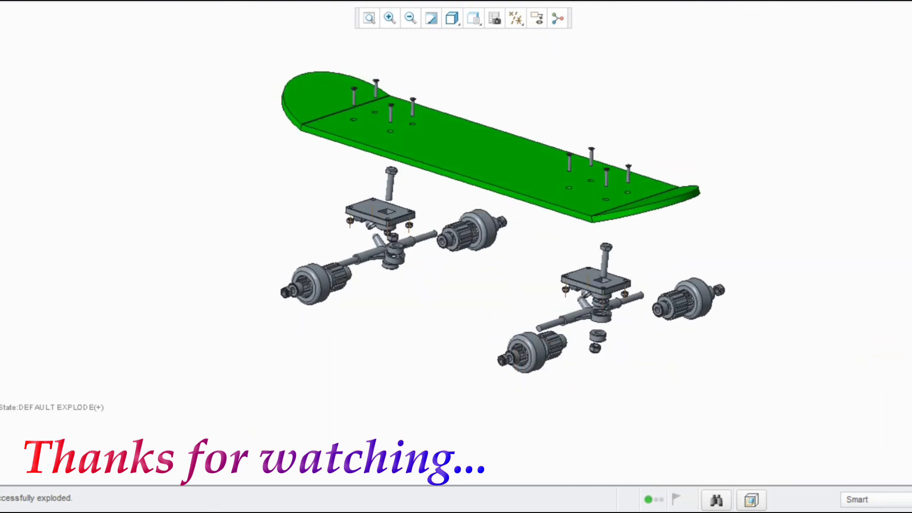